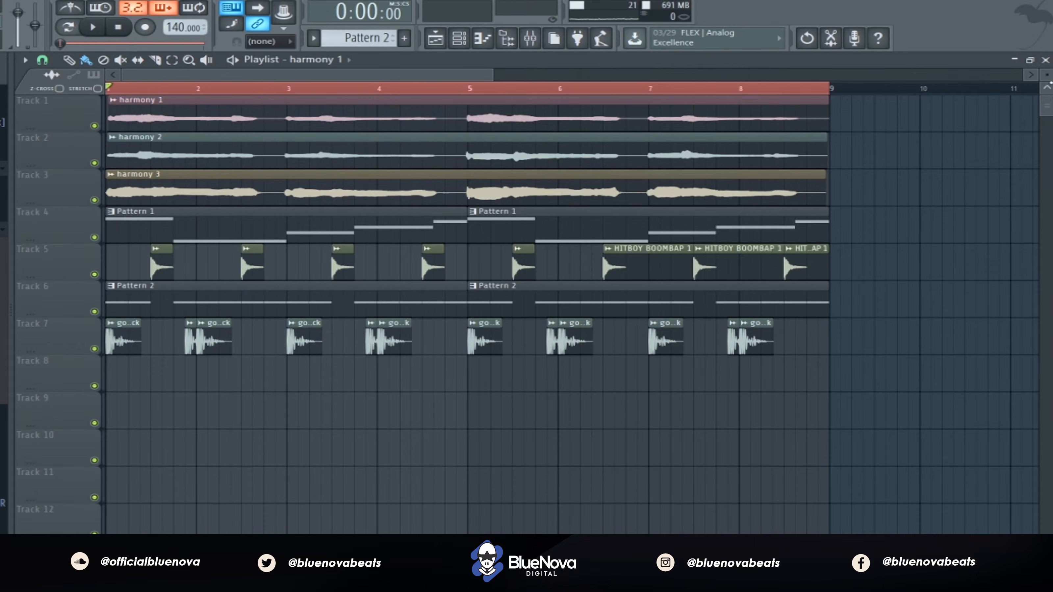
- Open the mixer, select the harmony 1 track and solo it together with its routed tracks
left_click(531, 38)
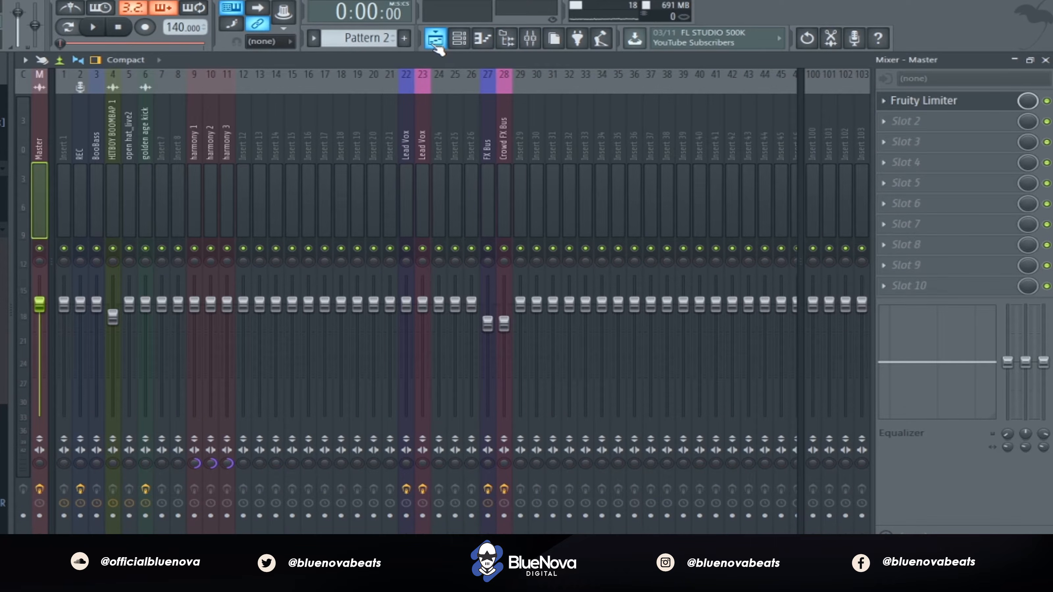
left_click(198, 142)
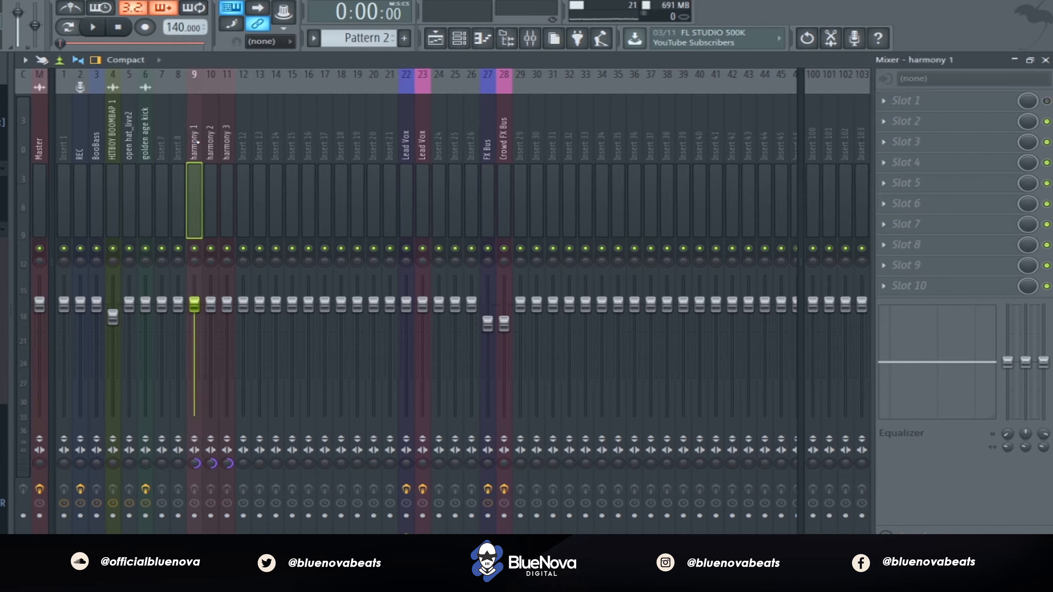
right_click(201, 247)
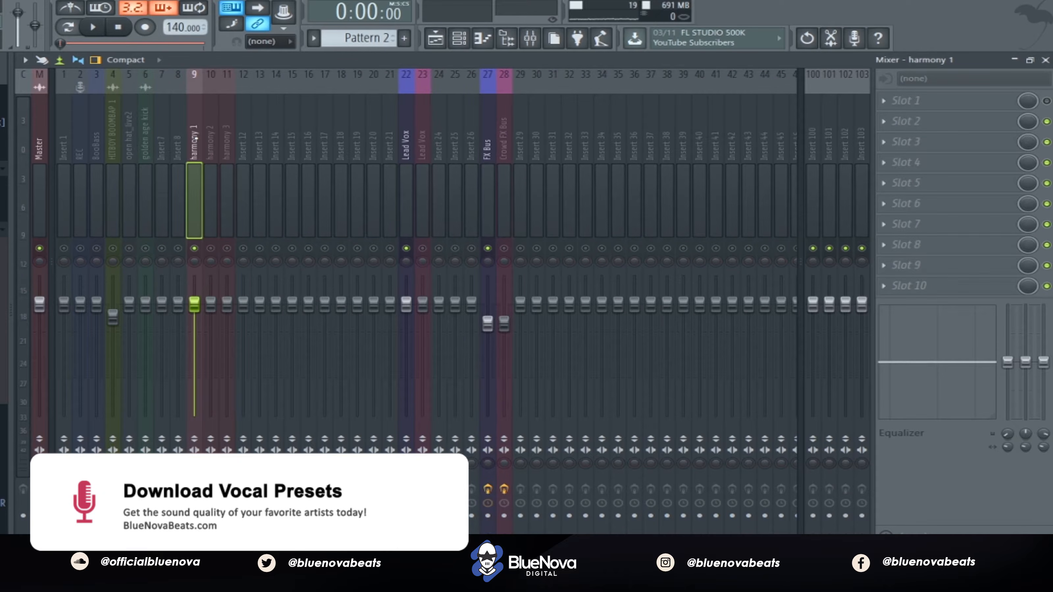
left_click(423, 489)
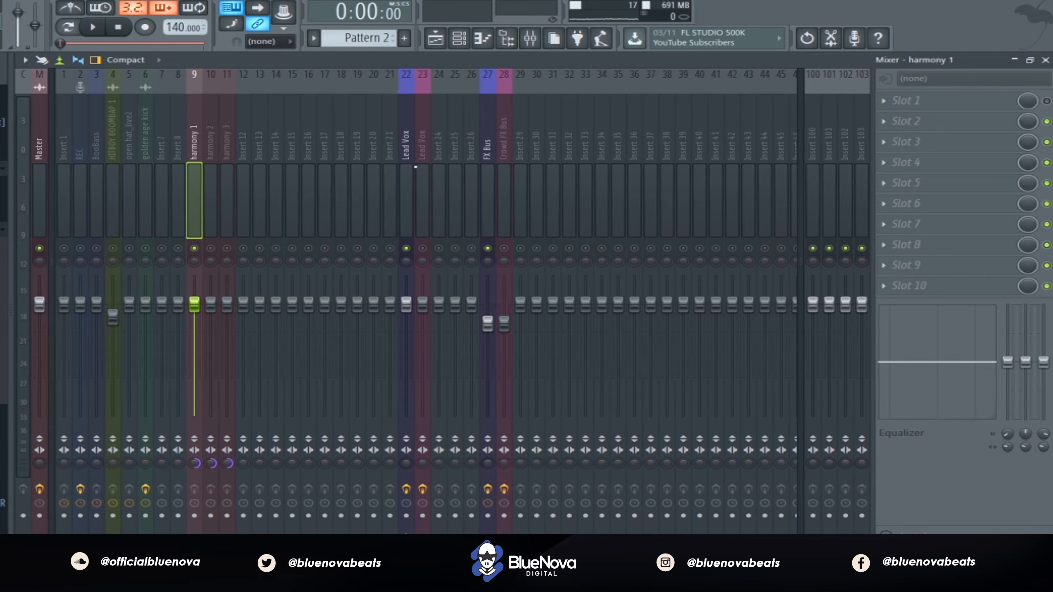
- Inspect the effect slots of the harmony 2, harmony 3 and harmony 1 mixer tracks
left_click(208, 132)
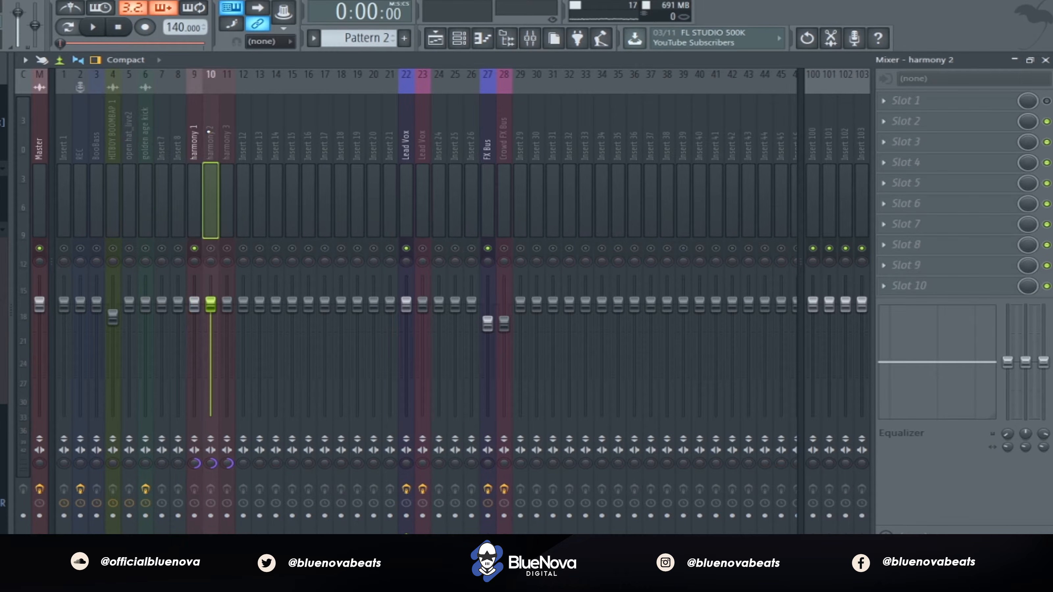
left_click(223, 140)
left_click(198, 142)
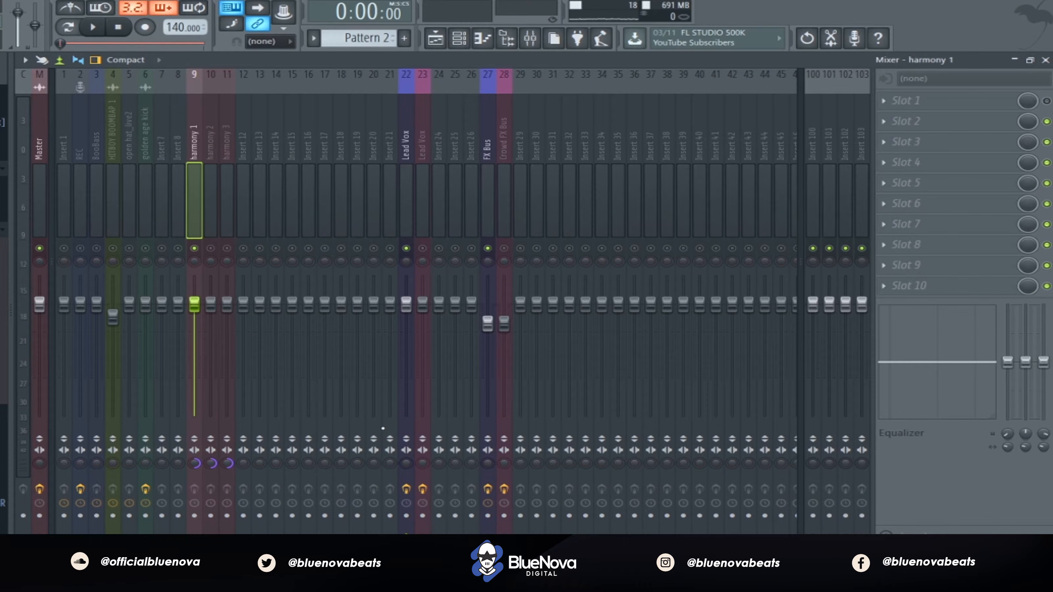
- Bypass the effects on both Lead Vox tracks, the FX Bus and the Crowd FX Bus
left_click(404, 149)
left_click(407, 489)
left_click(423, 490)
left_click(488, 489)
left_click(504, 490)
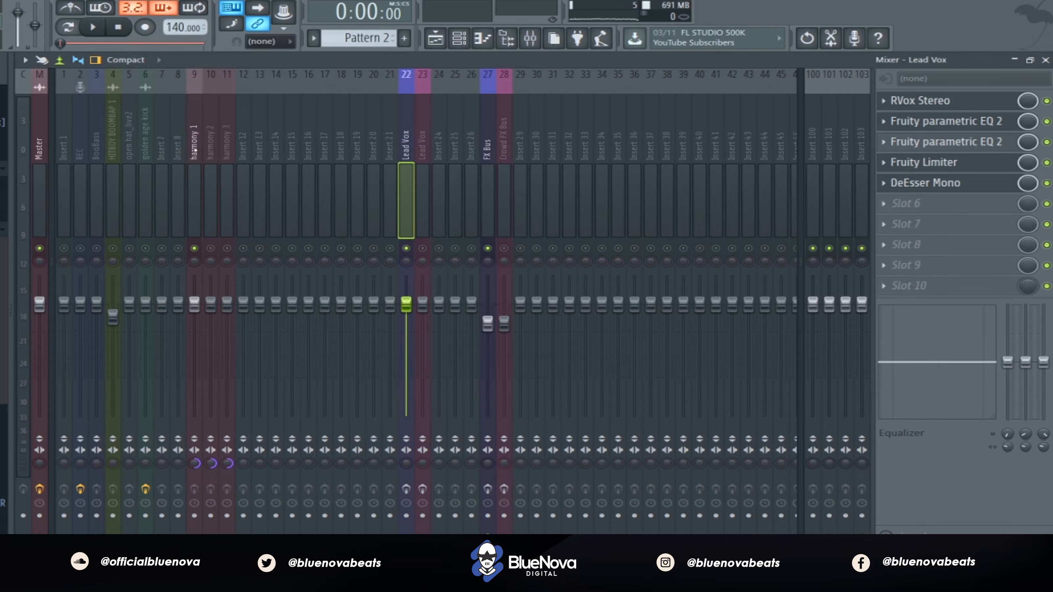
- Select harmony 1 and play it back soloed with the bus effects bypassed
left_click(195, 148)
key("space")
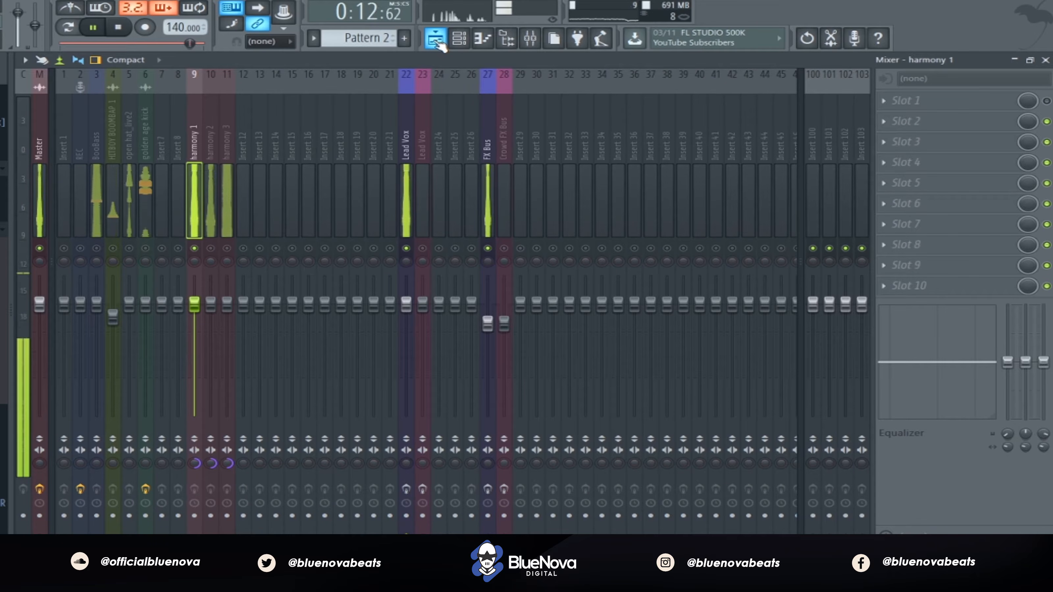
key("space")
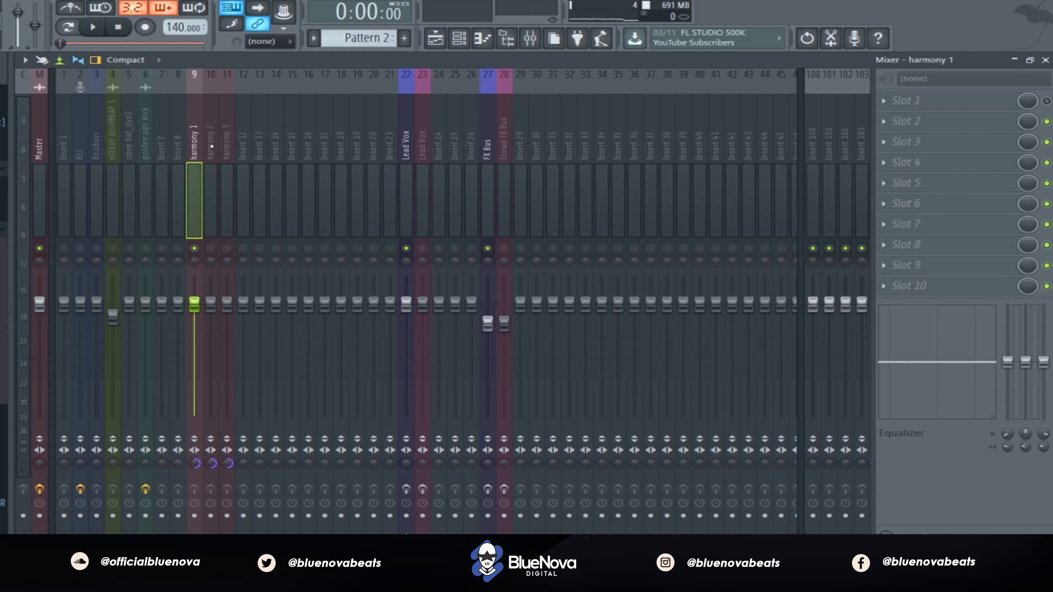
- Solo the harmony 2 track and play it back while viewing its clip in the playlist
right_click(212, 247)
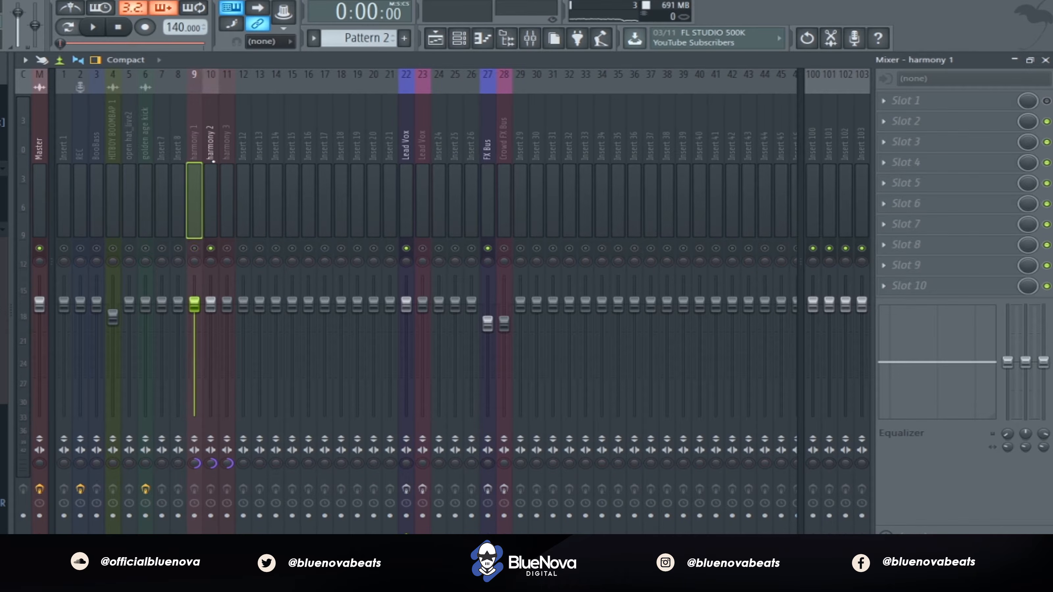
left_click(212, 137)
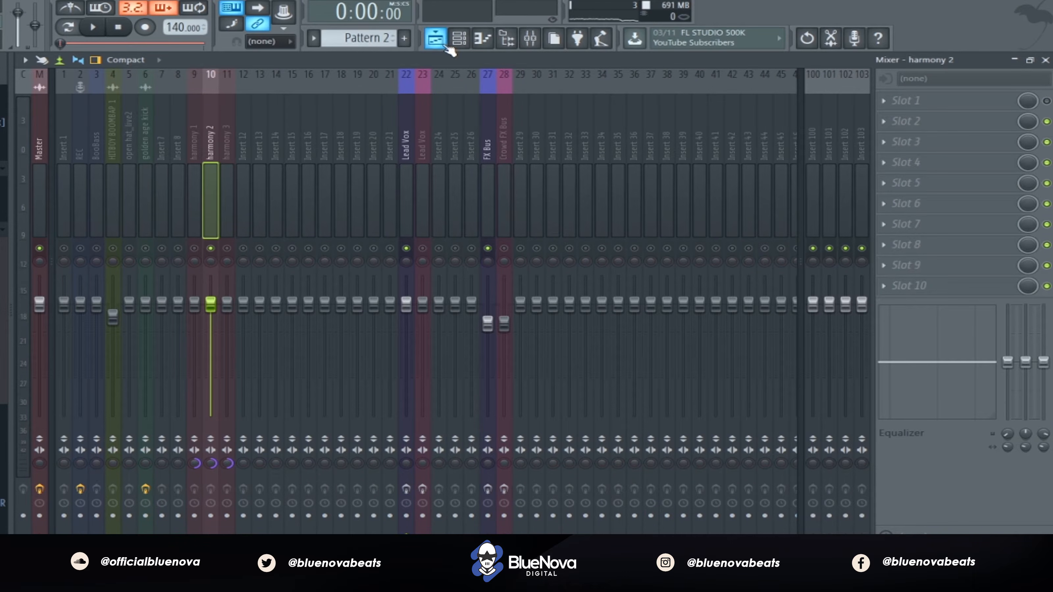
key("space")
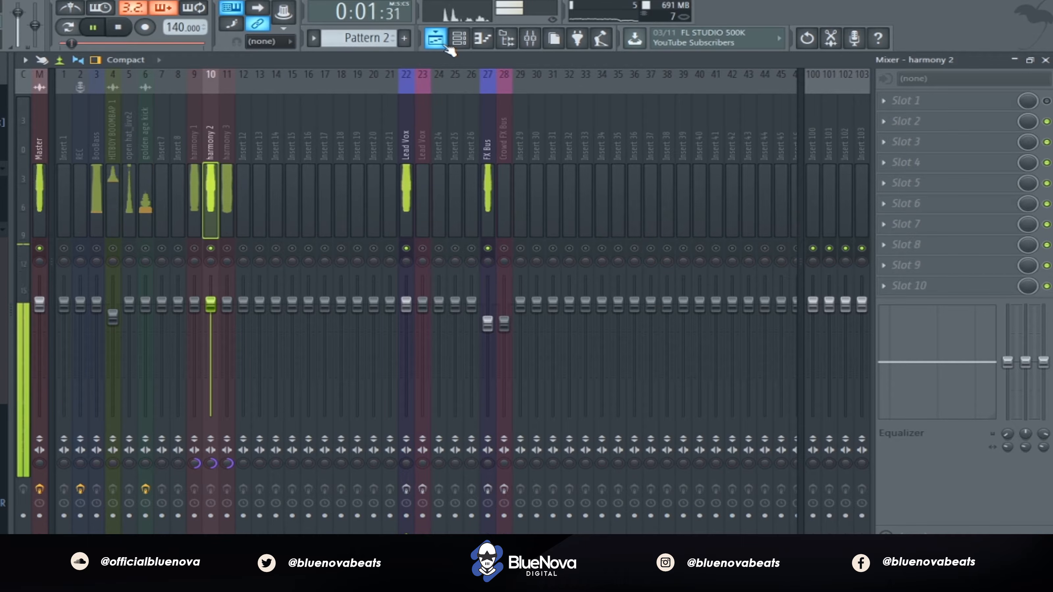
left_click(446, 46)
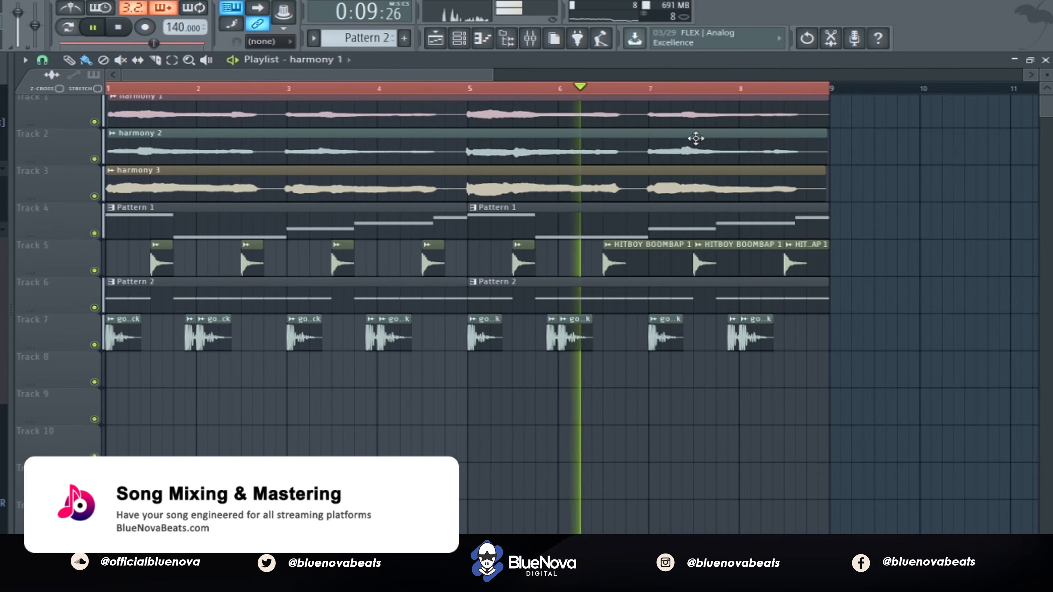
left_click(531, 39)
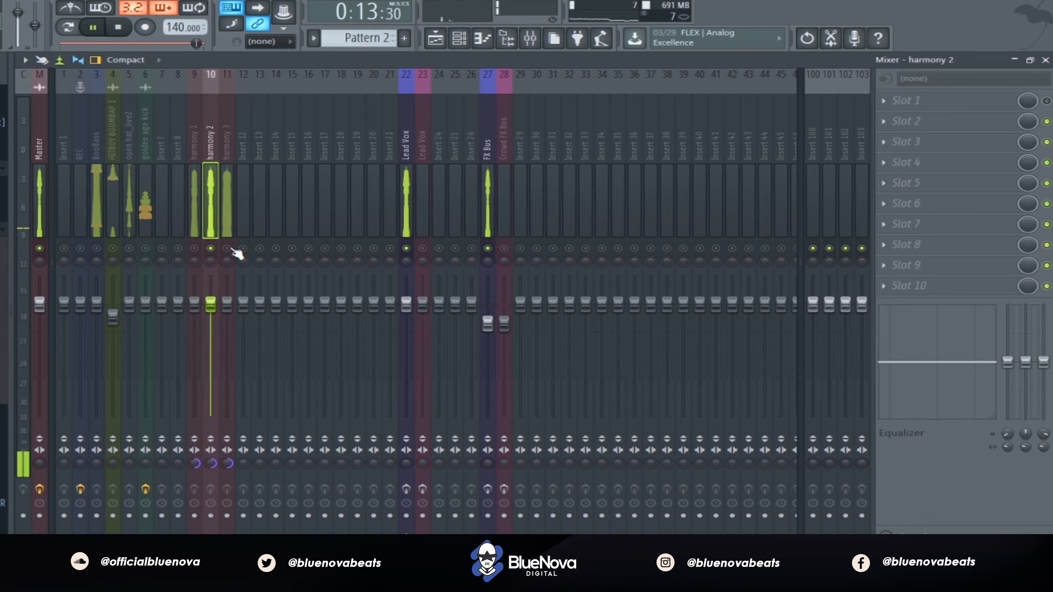
key("space")
- Solo the harmony 3 track and play it back through its routed Lead Vox track
left_click(230, 153)
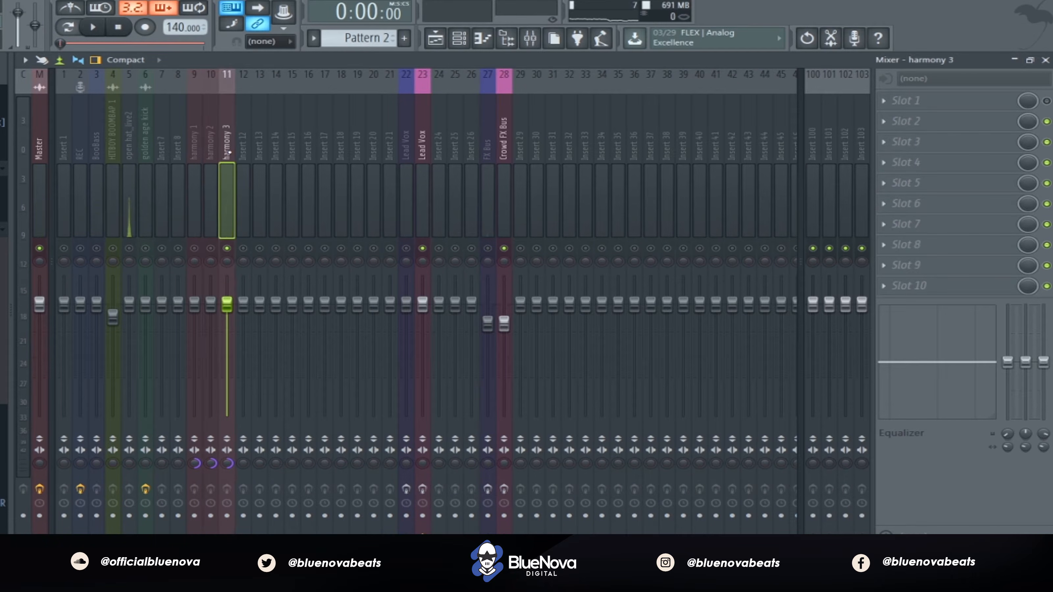
key("space")
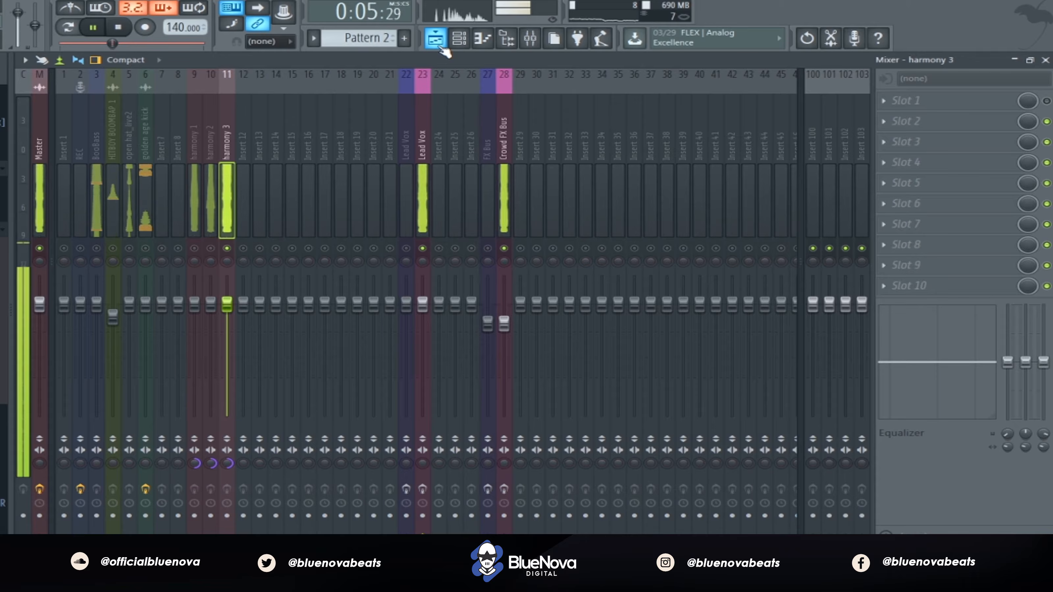
key("space")
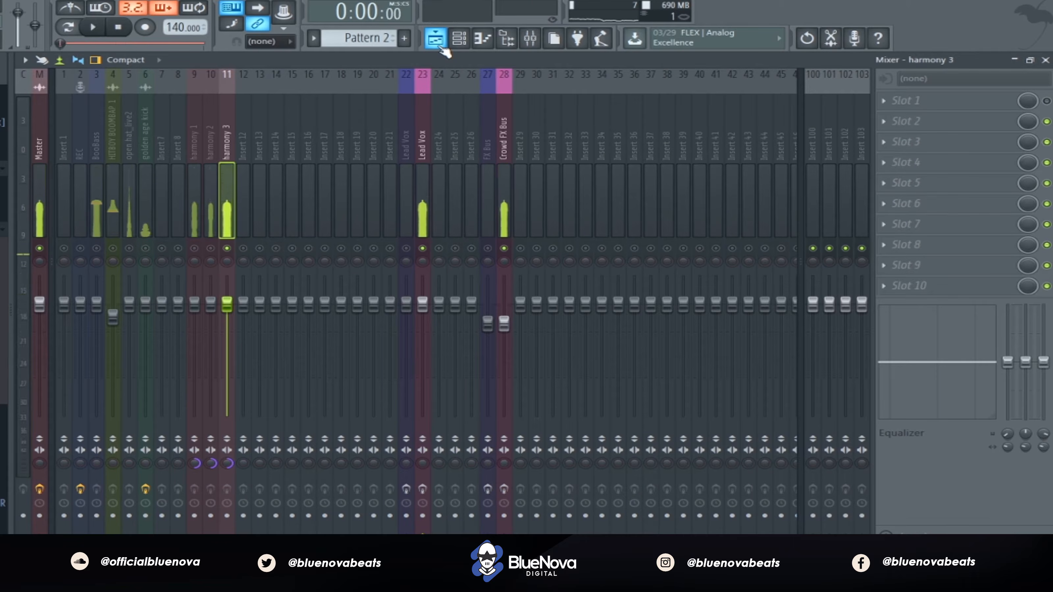
- Unmute harmony 1 and harmony 2 alongside harmony 3, and check the effect chain on Lead Vox track 22
left_click(192, 150)
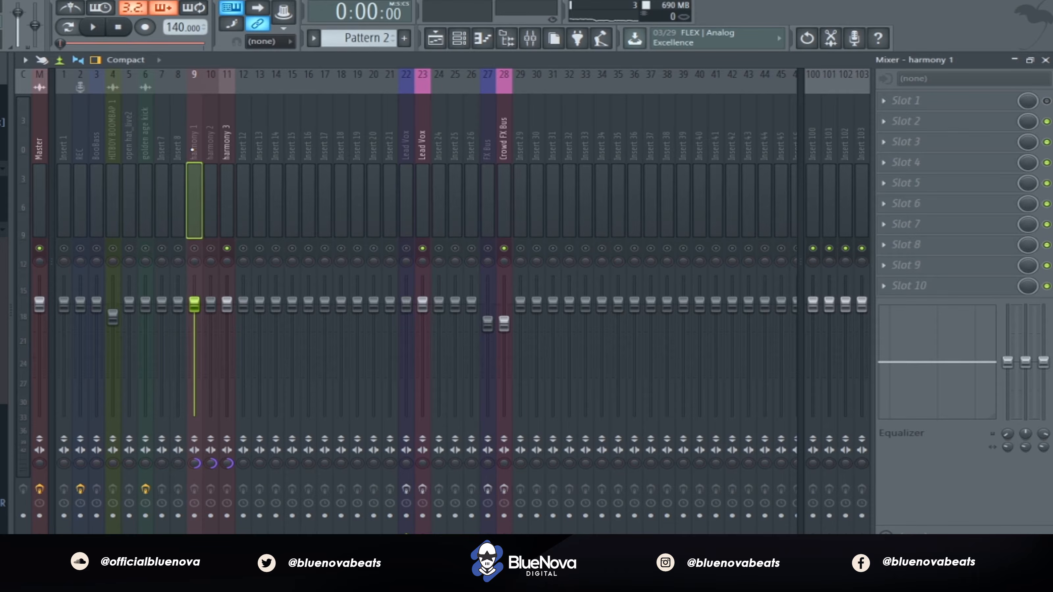
left_click(195, 248)
left_click(210, 249)
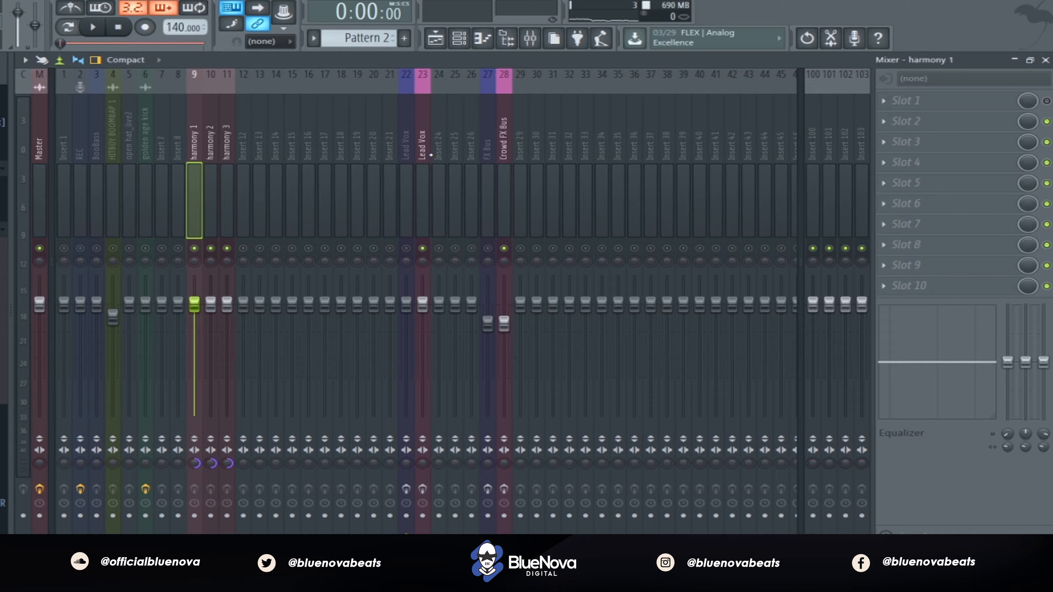
left_click(406, 149)
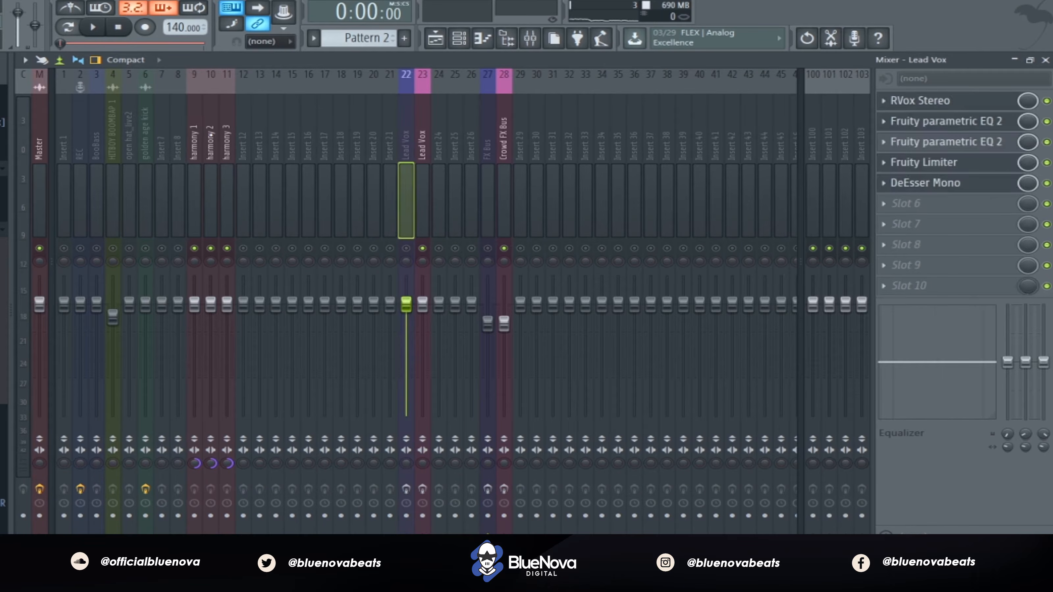
left_click(198, 132)
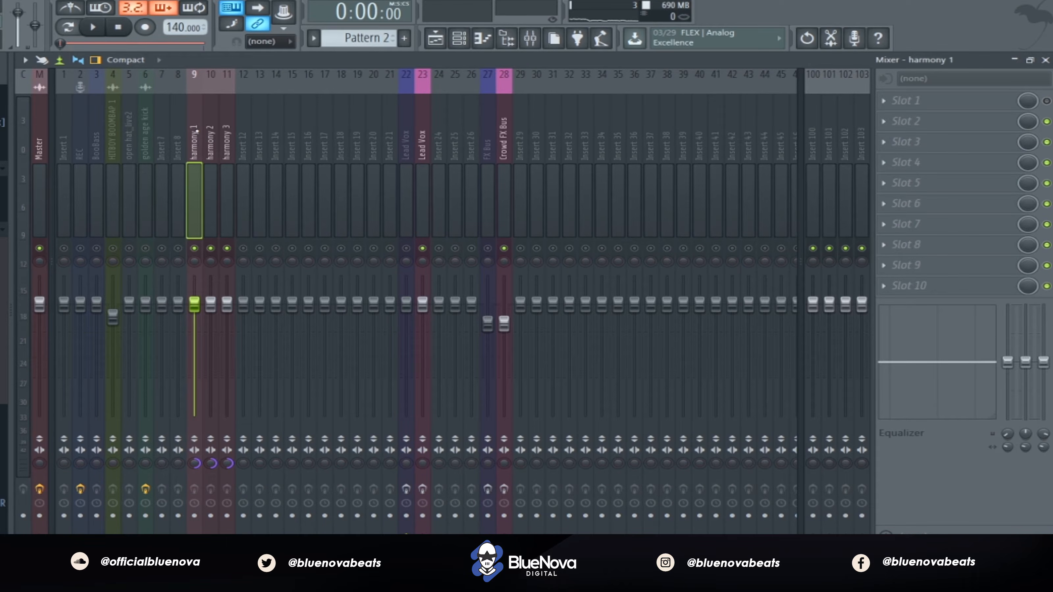
- Select Lead Vox track 22, solo harmony 1 and play it back with the effects still bypassed
left_click(406, 170)
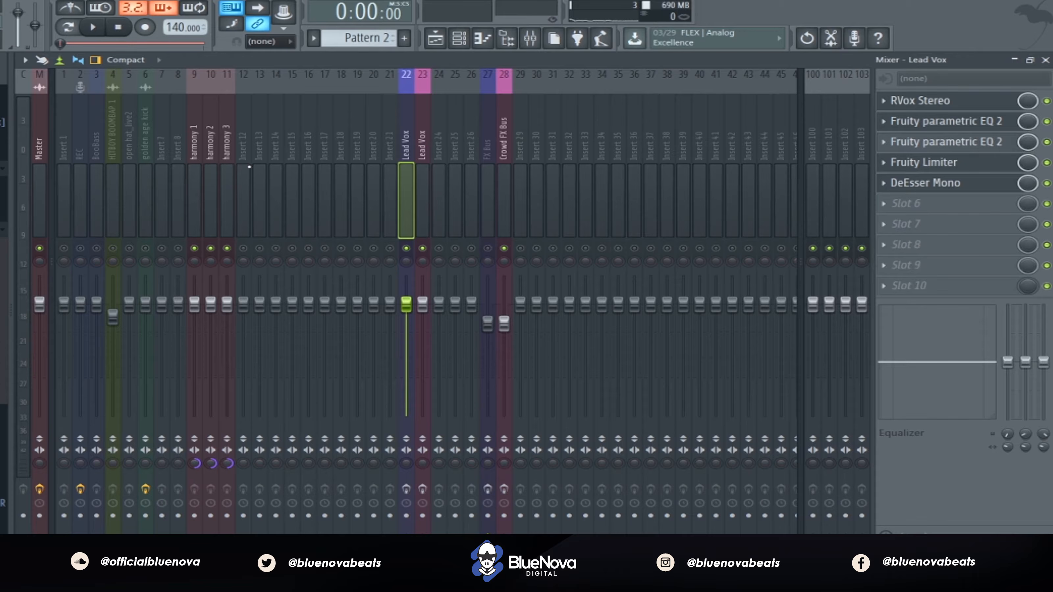
right_click(194, 248)
key("space")
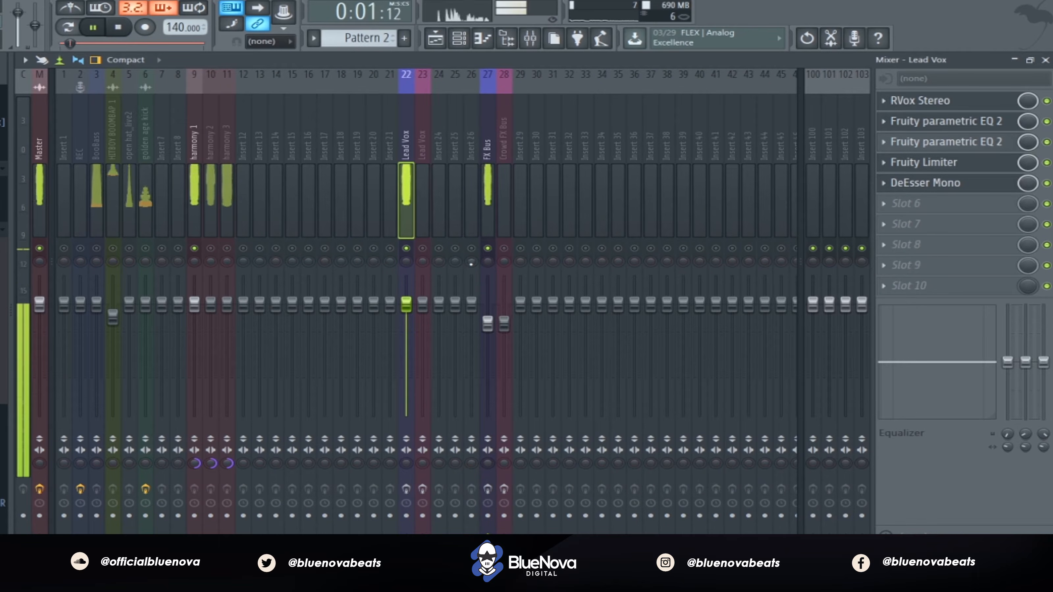
key("space")
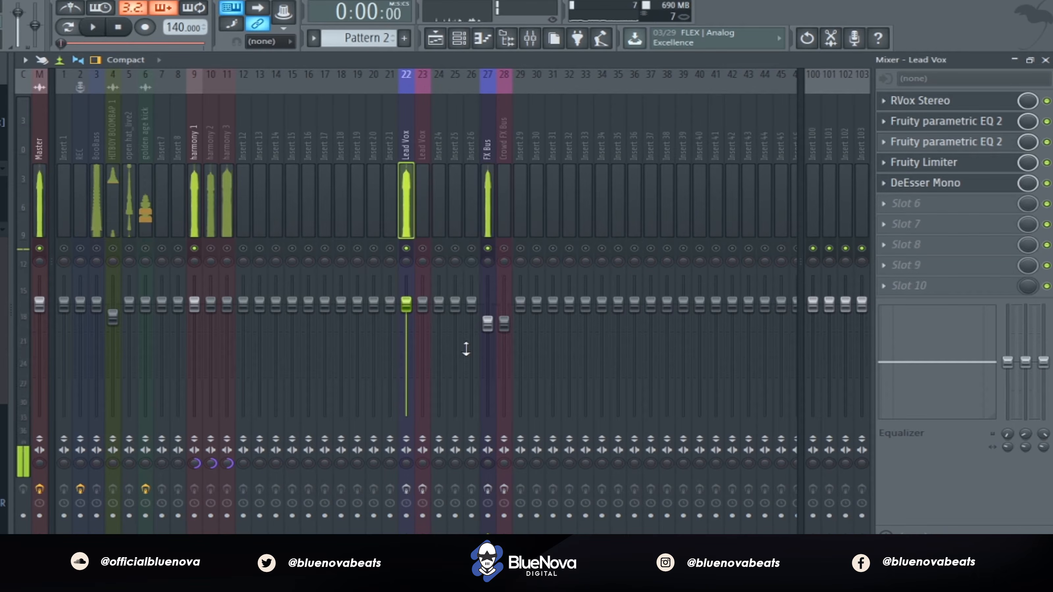
- Enable the effects on Lead Vox track 22 and play back harmony 1 through them
left_click(407, 489)
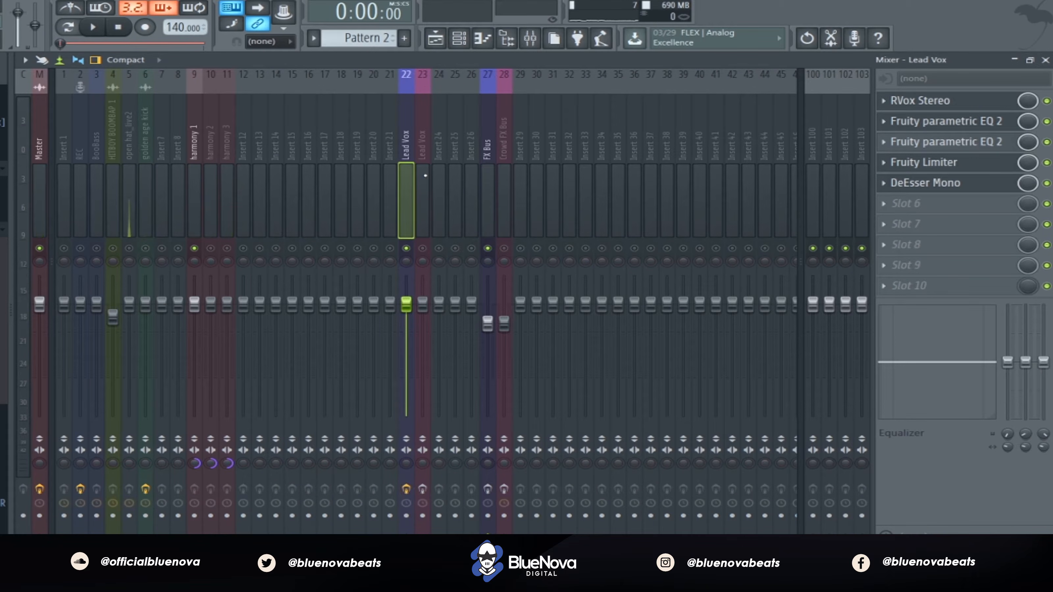
key("space")
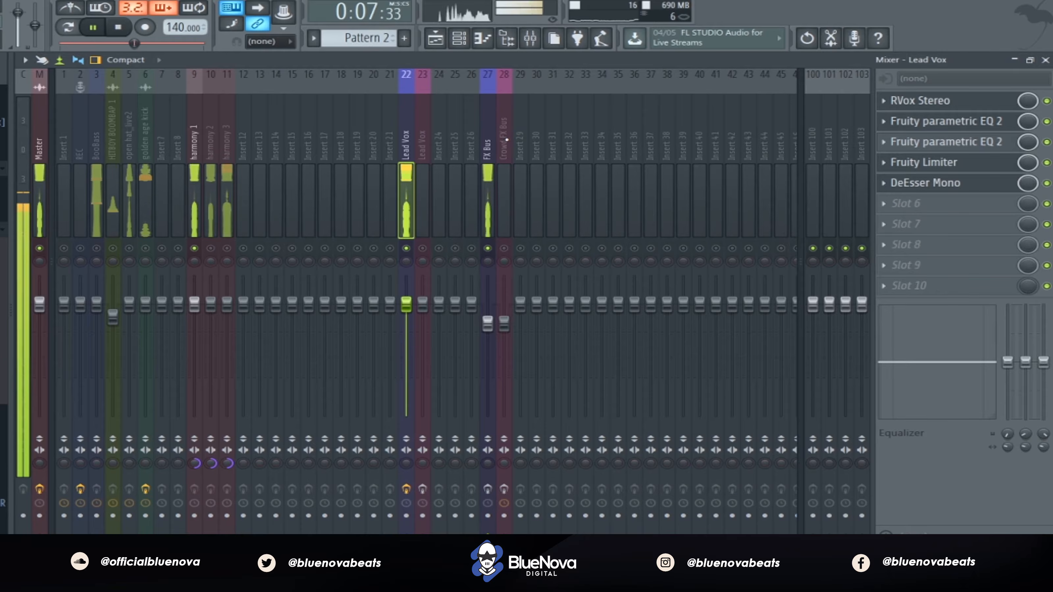
key("space")
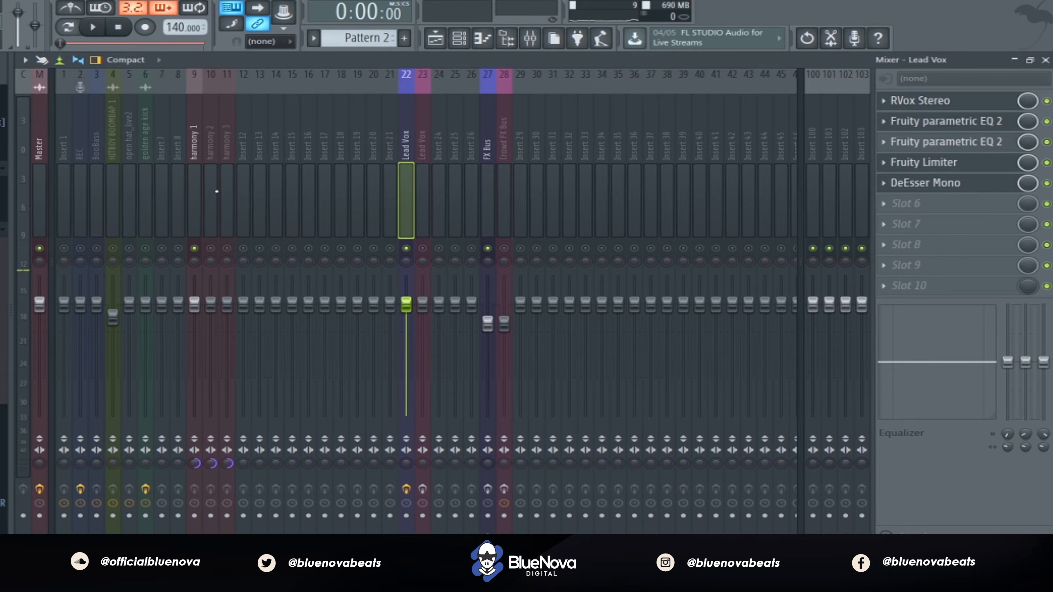
- Unmute the harmony 2 track alongside harmony 1 and check both tracks' routing to the Lead Vox track
left_click(210, 145)
left_click(212, 249)
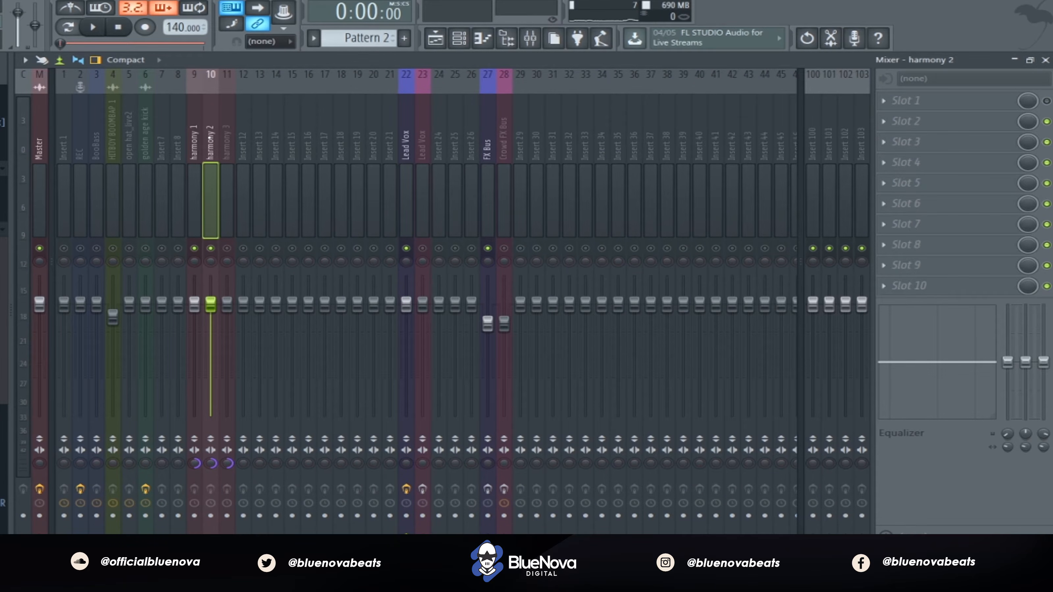
left_click(196, 130)
left_click(211, 137)
left_click(202, 147)
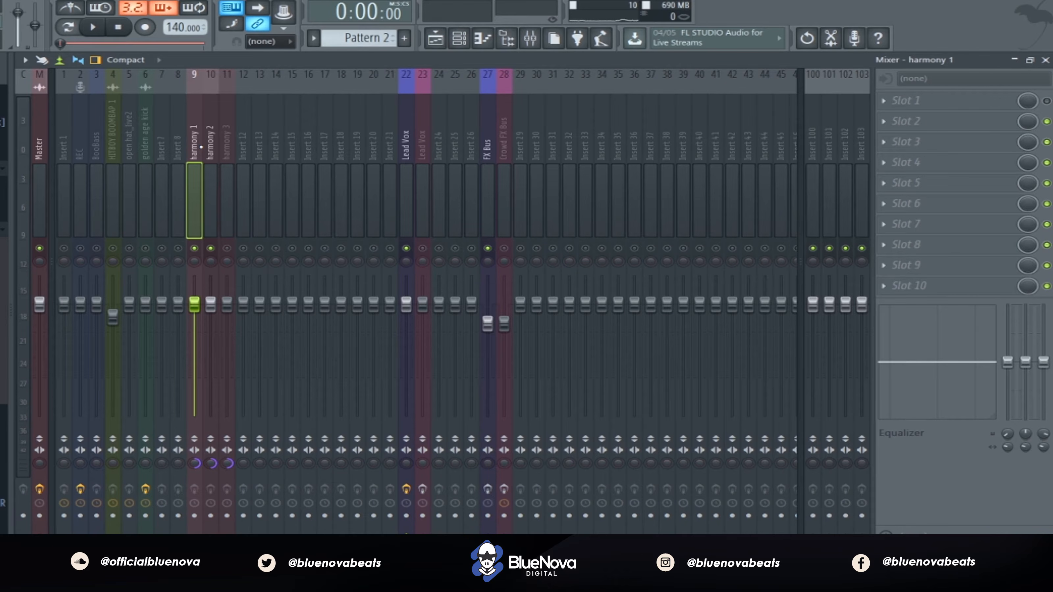
- Check the routing options for harmony 2 and compare its empty effect slots with the effect chain on Lead Vox track 22
left_click(209, 149, "ctrl")
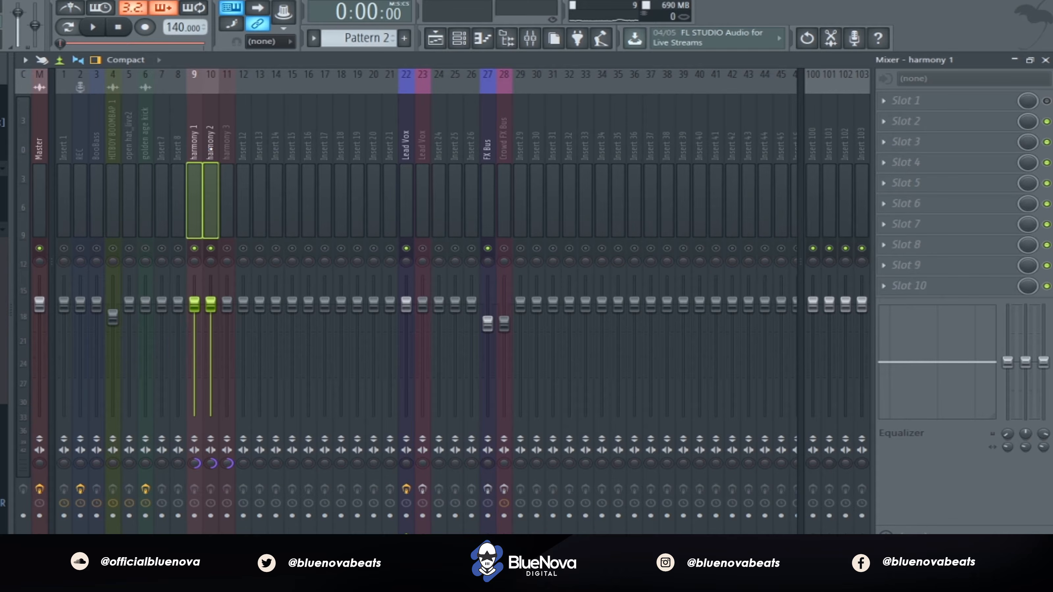
left_click(210, 150)
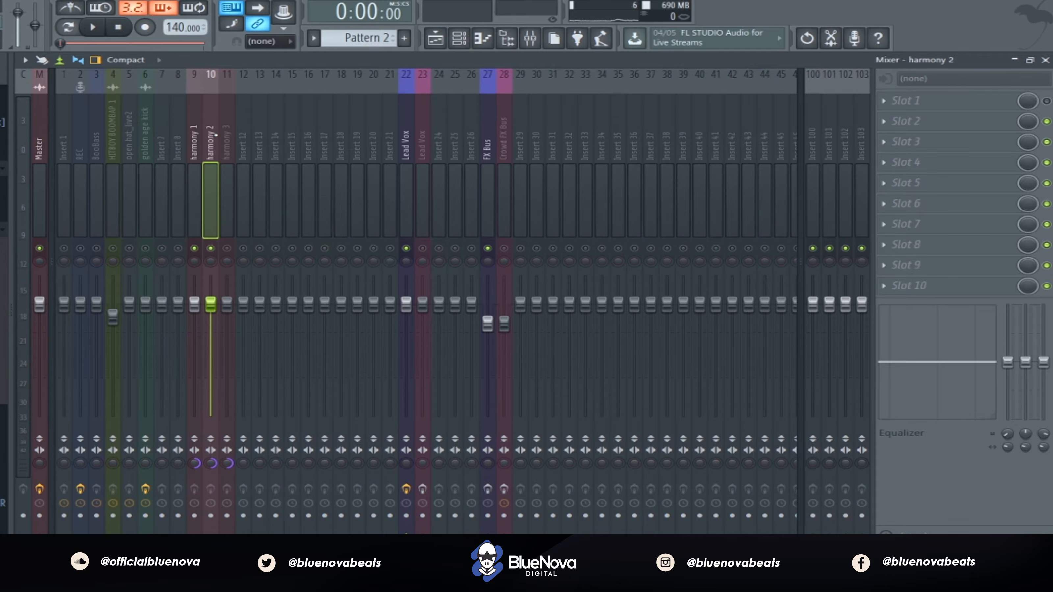
right_click(441, 500)
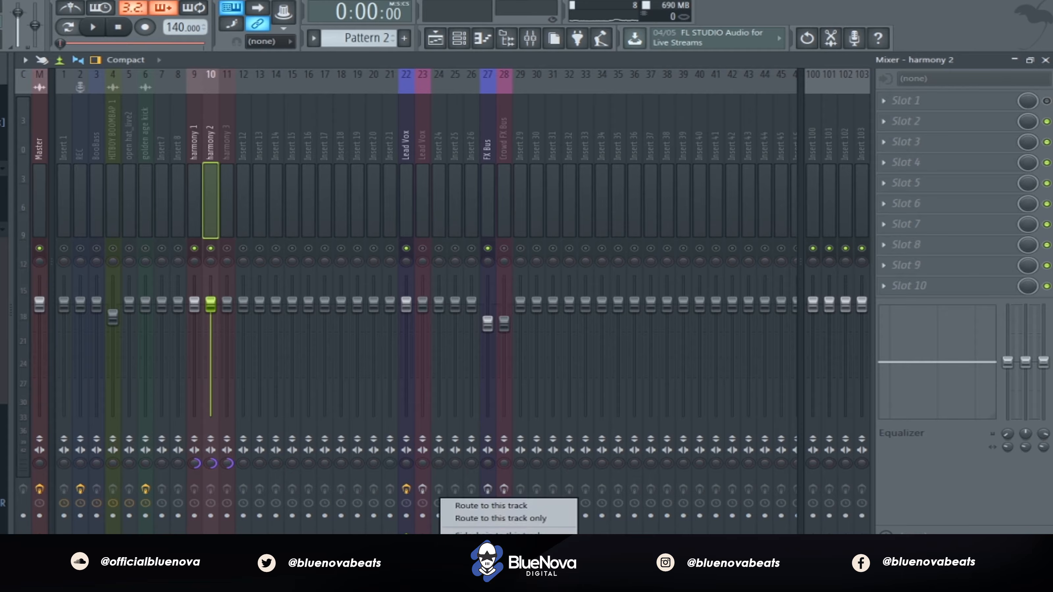
left_click(405, 123)
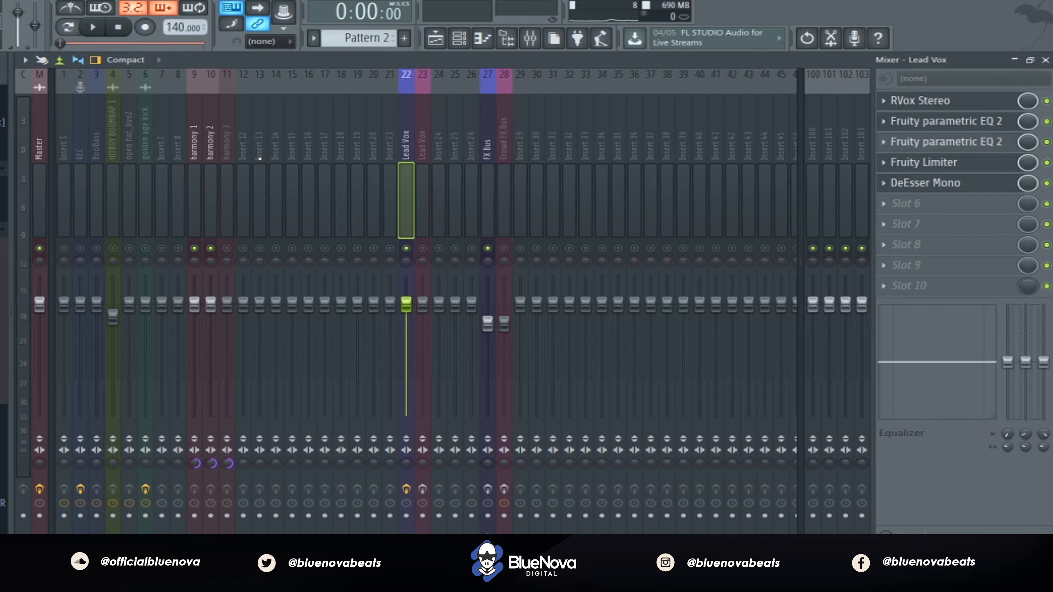
left_click(211, 141)
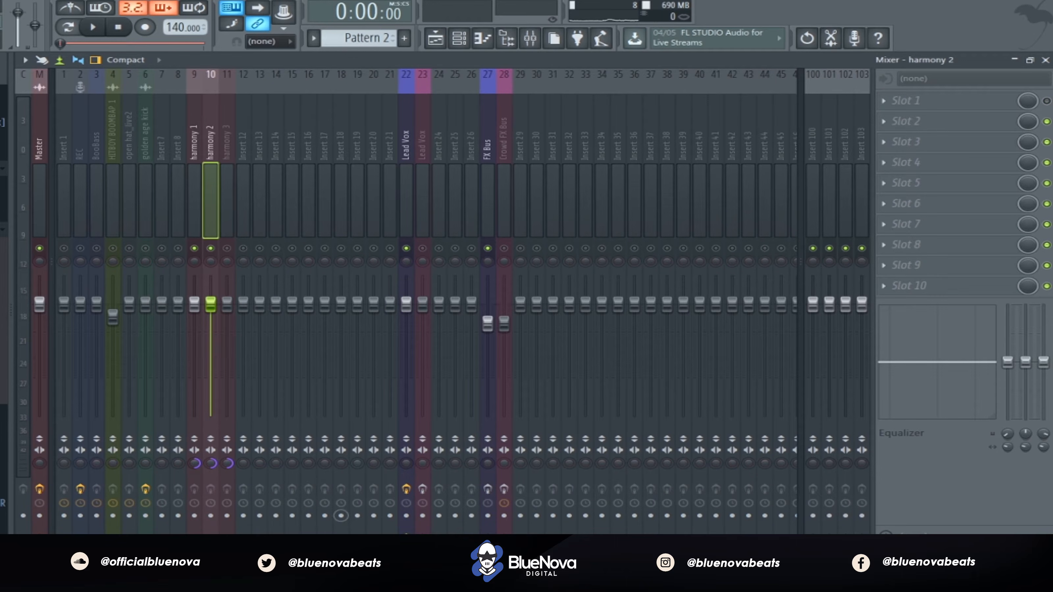
right_click(359, 491)
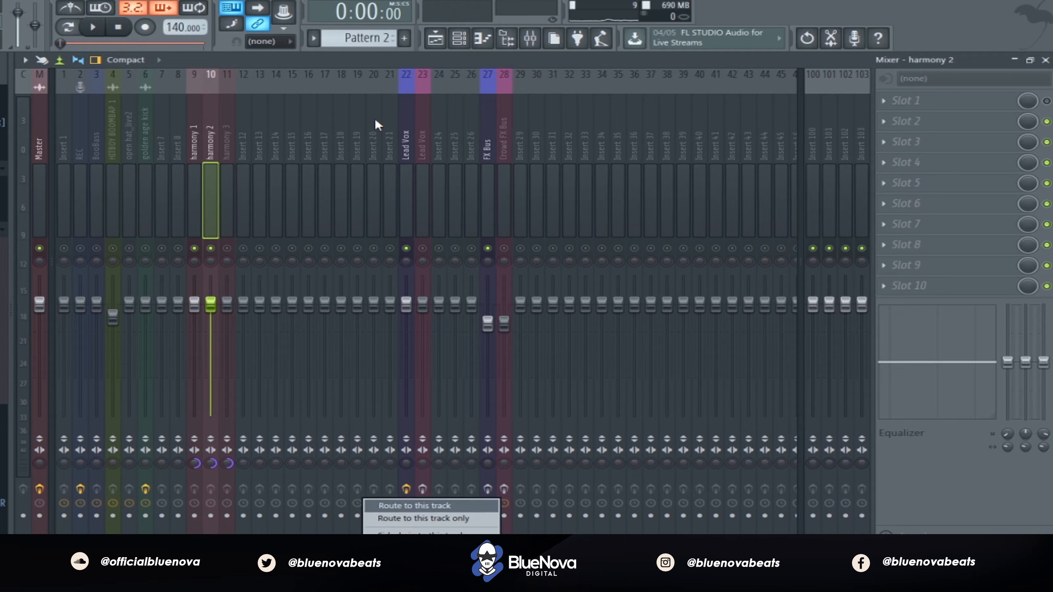
left_click(374, 60)
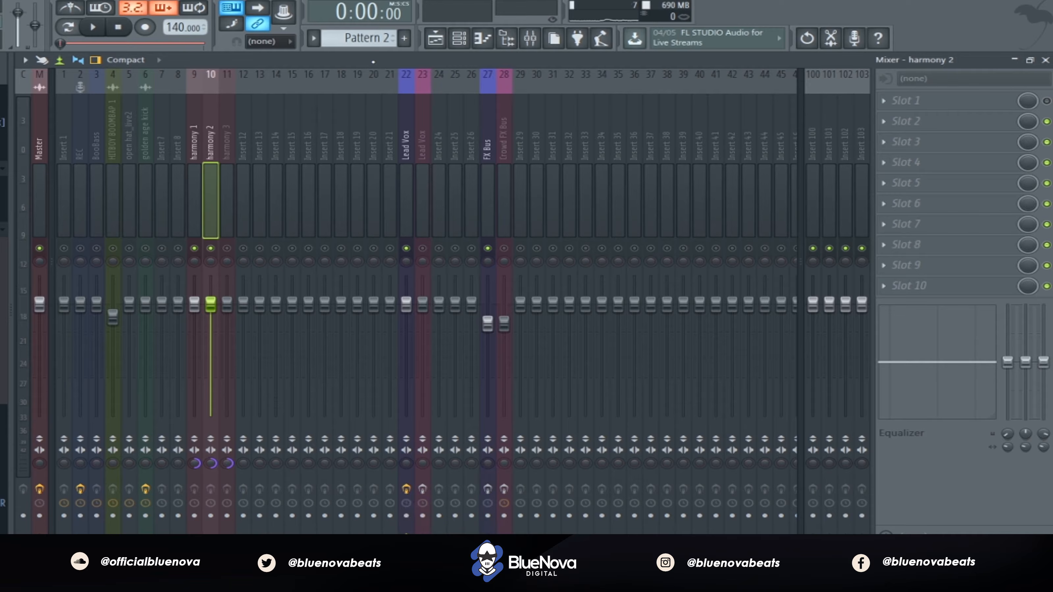
- Select Lead Vox track 22 and unmute harmony 3 alongside harmony 1 and harmony 2
left_click(406, 146)
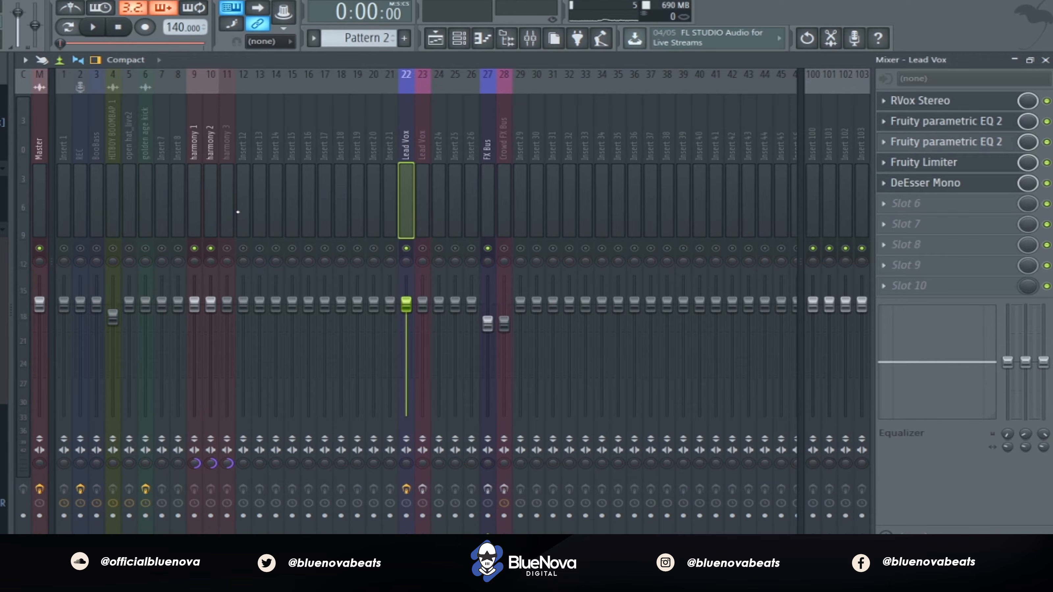
left_click(228, 248)
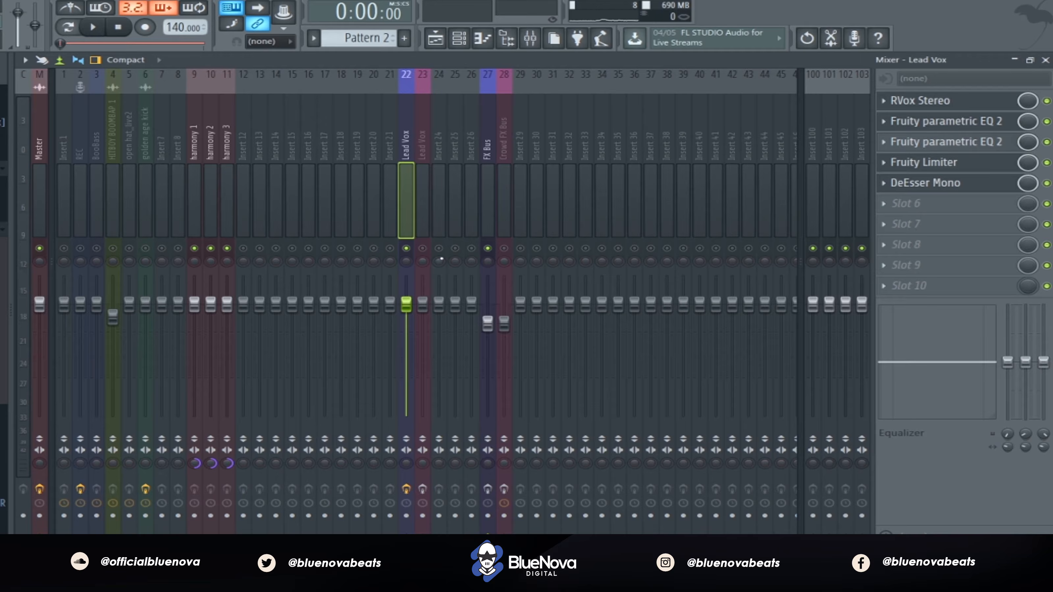
- Inspect the Fruity Reeverb 2 and Doubler4 Stereo settings on FX Bus track 27
left_click(492, 140)
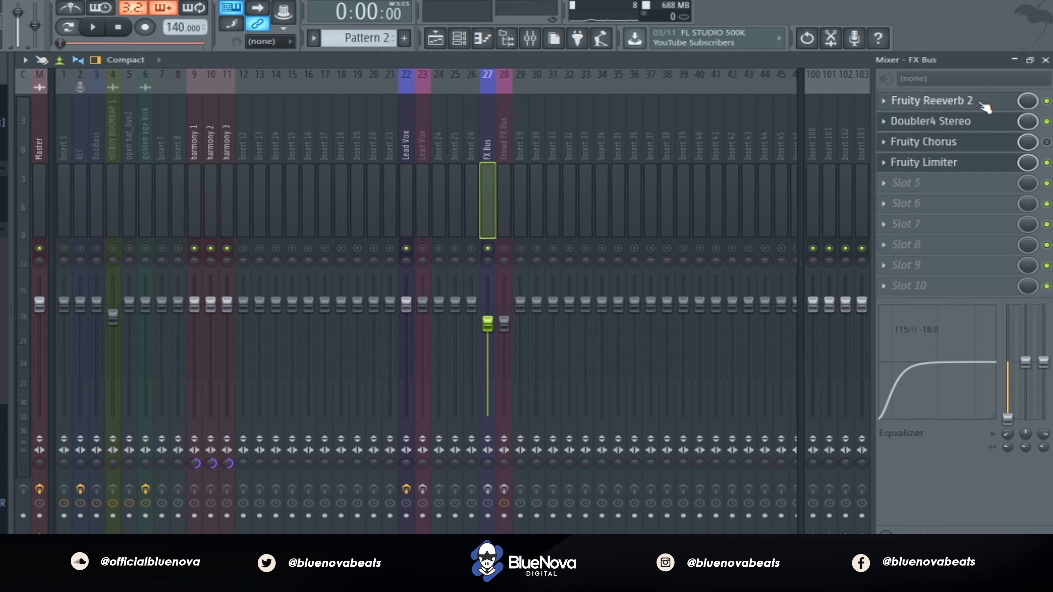
left_click(953, 101)
left_click_drag(264, 120, 375, 175)
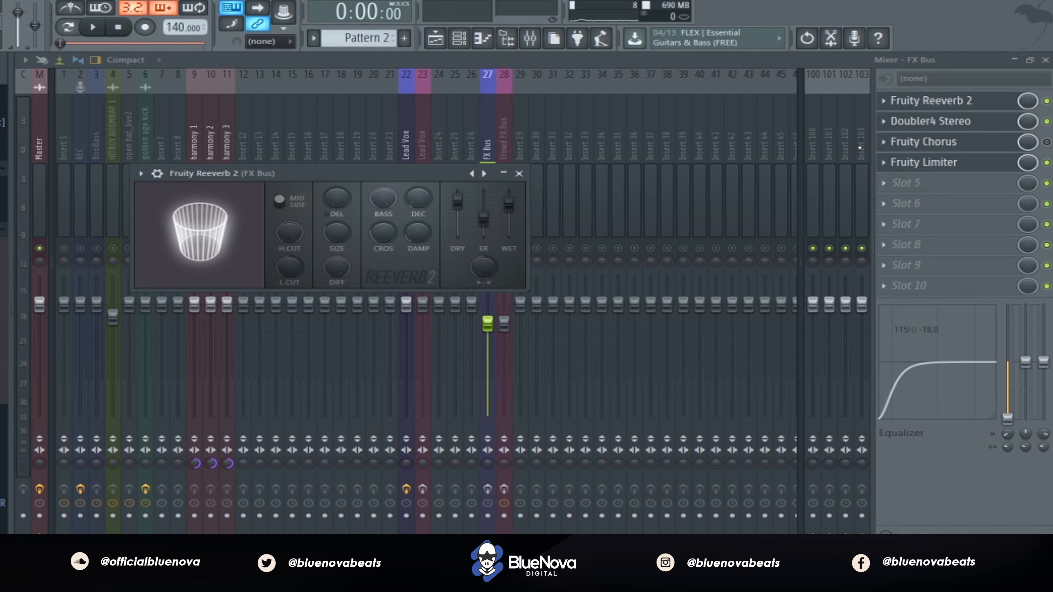
left_click(972, 123)
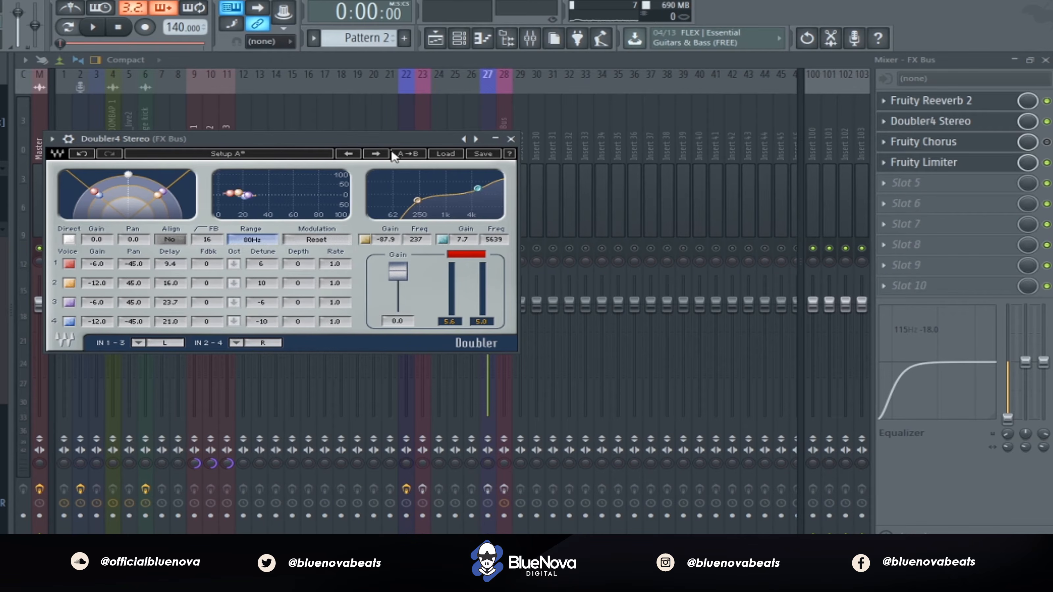
left_click_drag(392, 135, 690, 302)
- Play back the three harmonies with the FX Bus effects still bypassed, and stop playback
key("space")
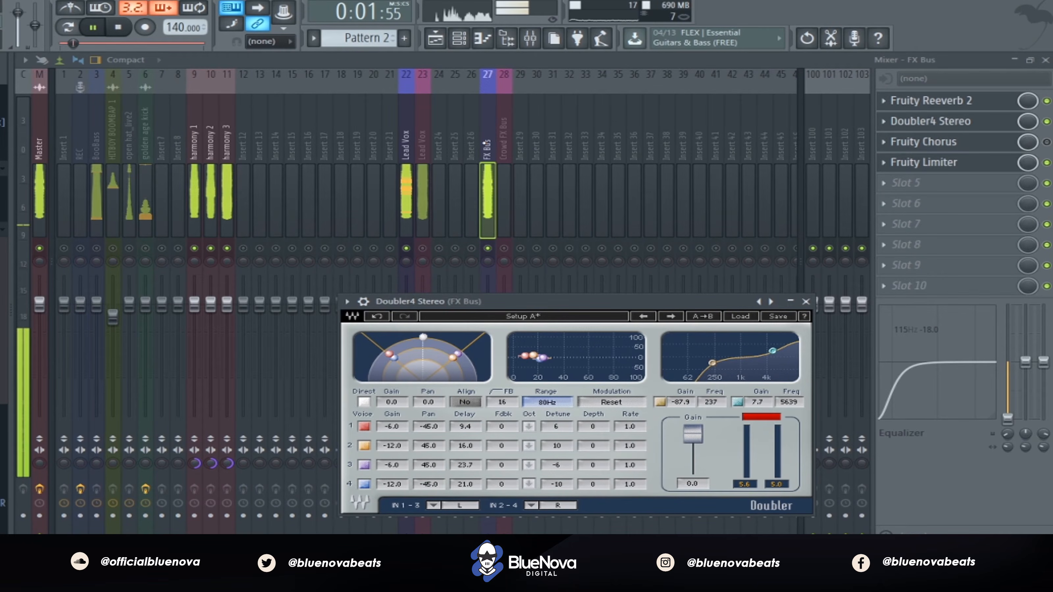
left_click(501, 147)
key("space")
- Enable the effects on FX Bus track 27 and play back the three harmonies through them
left_click(490, 164)
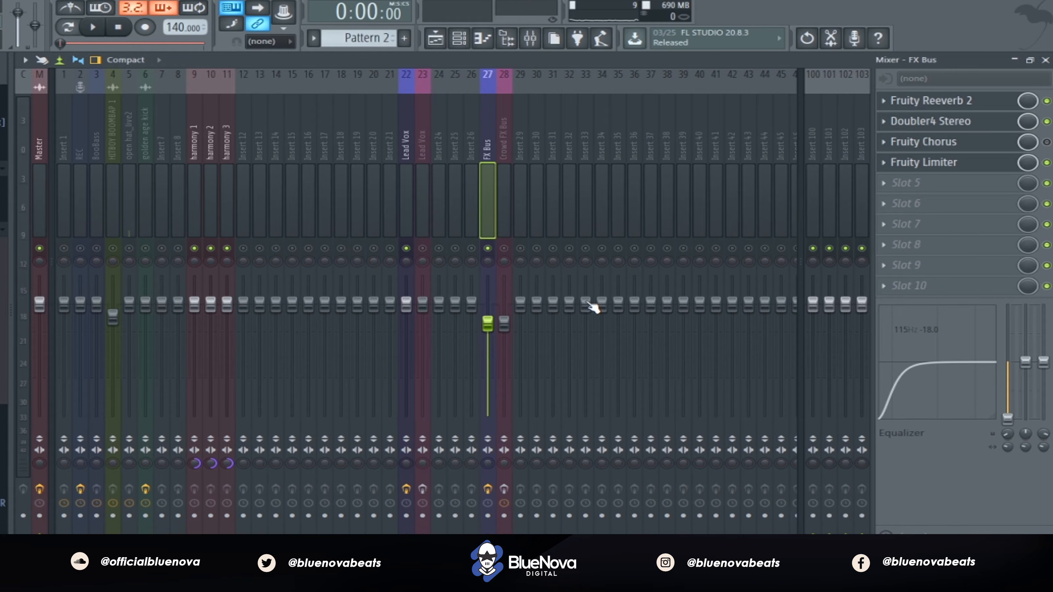
key("space")
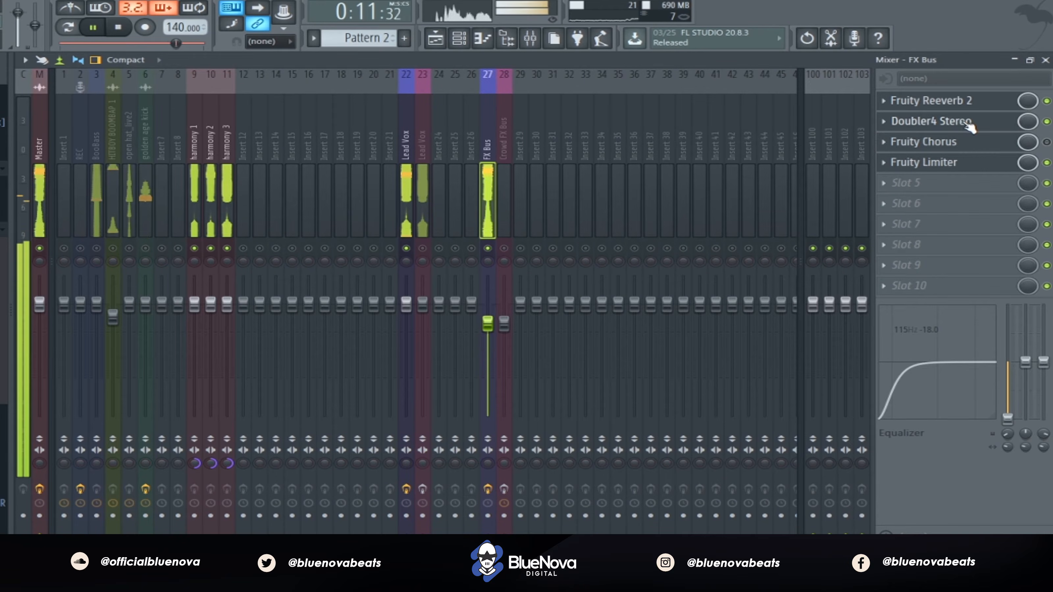
key("space")
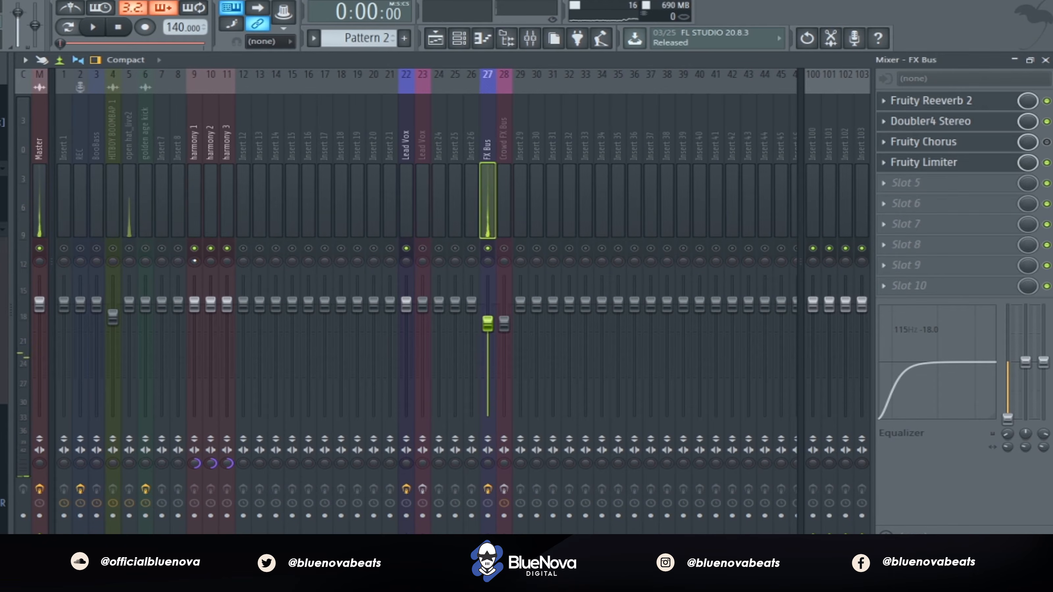
- Adjust the panning of harmony 1 and go through the harmony 2 and harmony 3 tracks
left_click(201, 271)
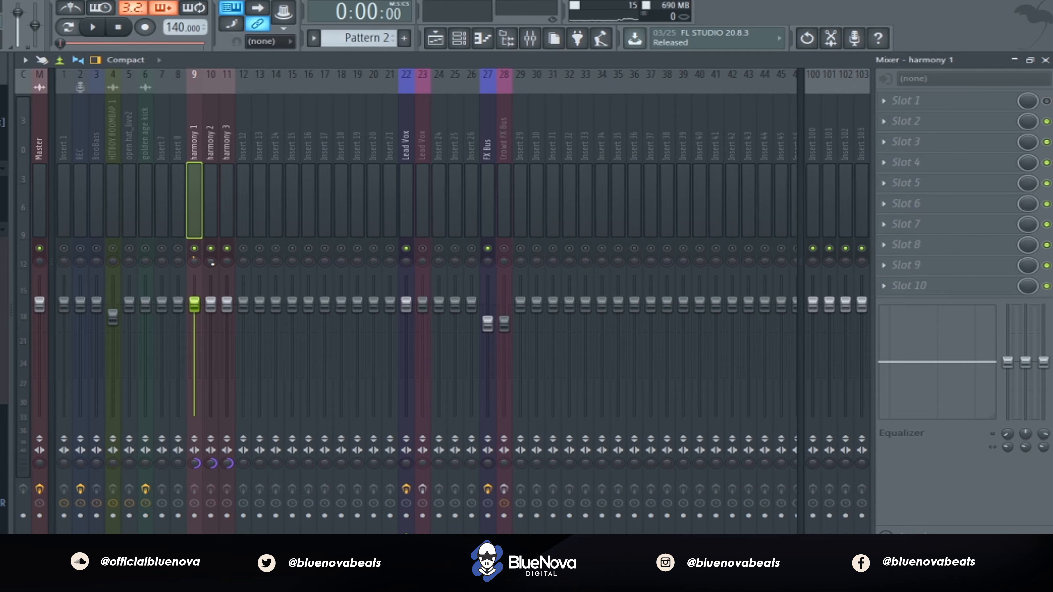
left_click(208, 129)
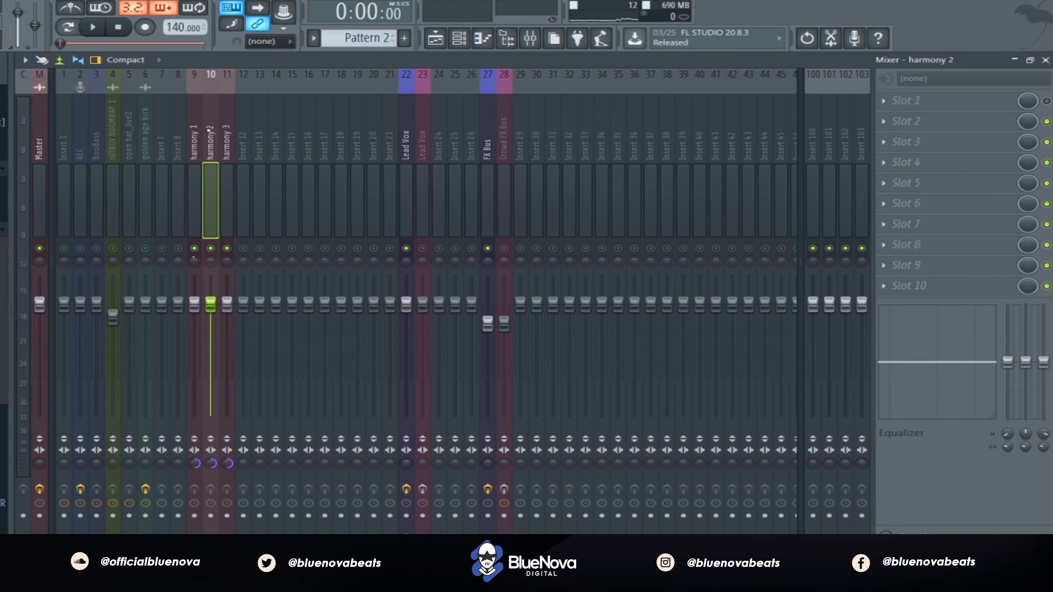
left_click(233, 149)
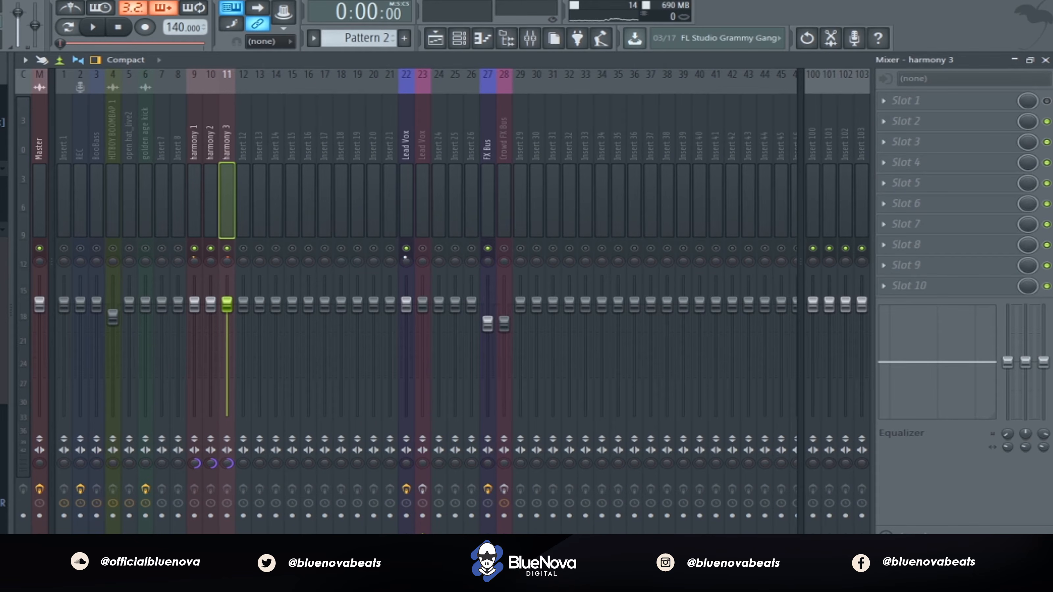
- Unmute Lead Vox track 23 and Crowd FX Bus track 28, and solo harmony 3 together with the tracks it is routed to
left_click(423, 248)
left_click(505, 149)
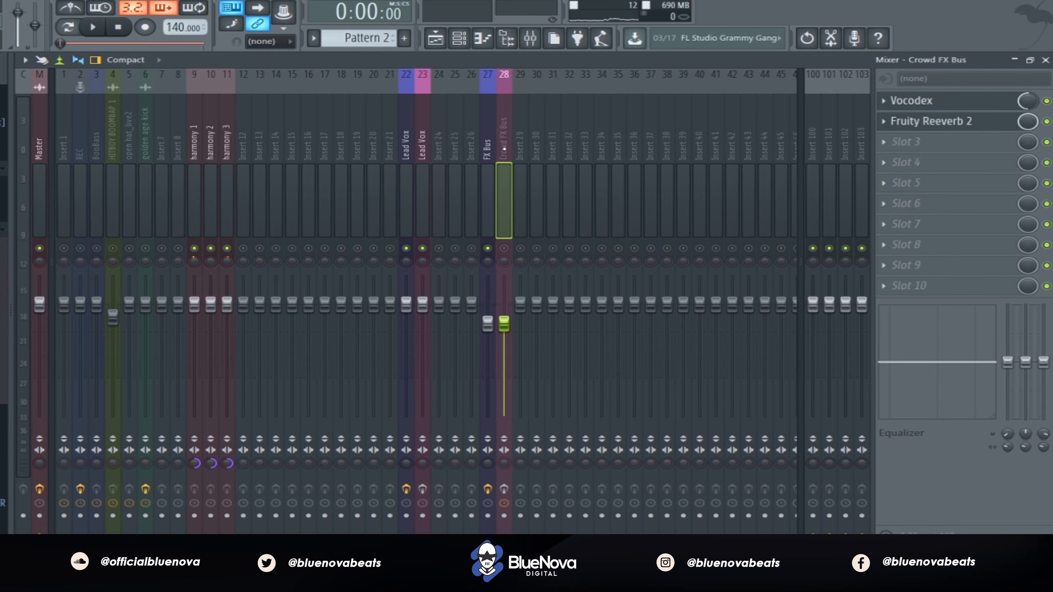
left_click(504, 248)
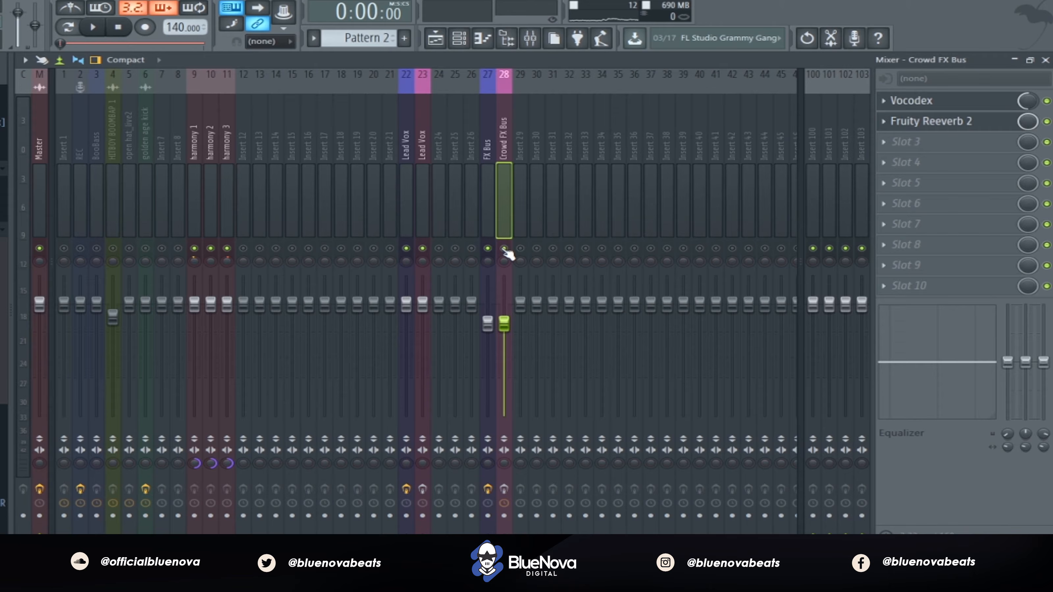
right_click(228, 249)
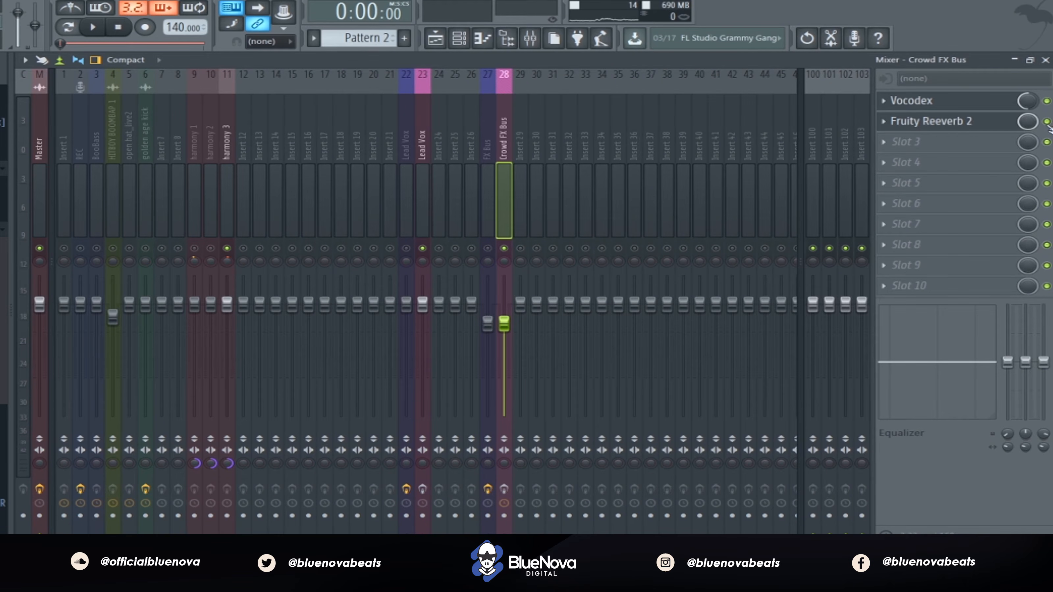
- Open Vocodex on Crowd FX Bus track 28, bypass Fruity Reeverb 2 and briefly play back harmony 3
left_click(950, 106)
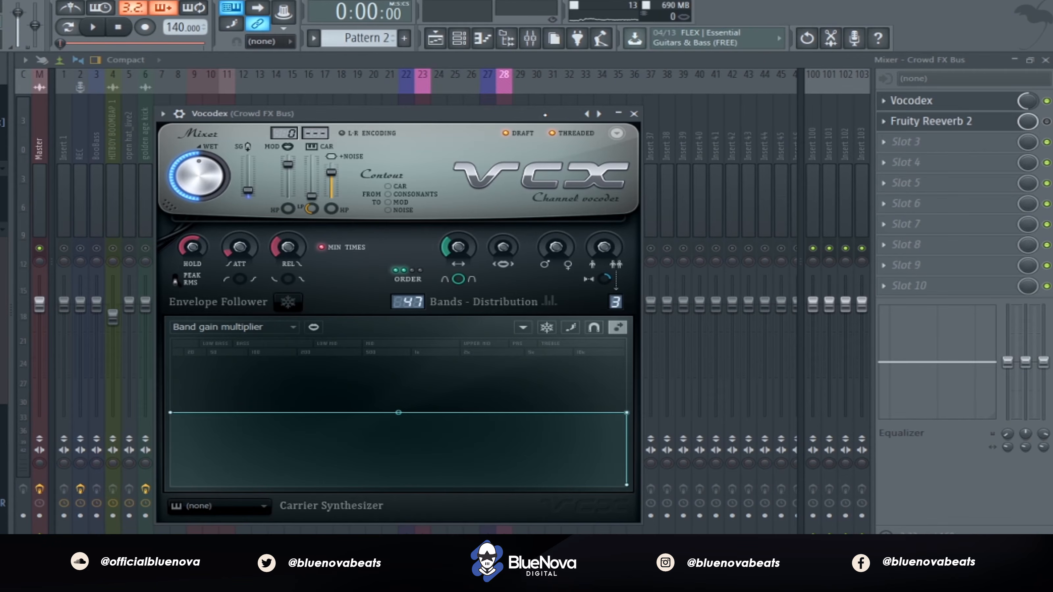
left_click_drag(248, 113, 391, 108)
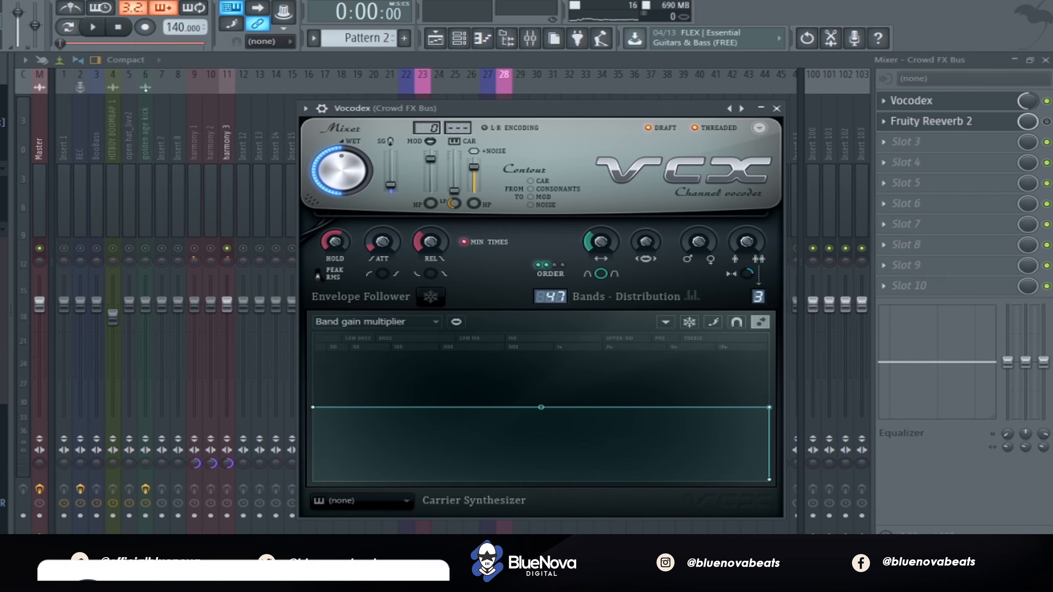
left_click(94, 27)
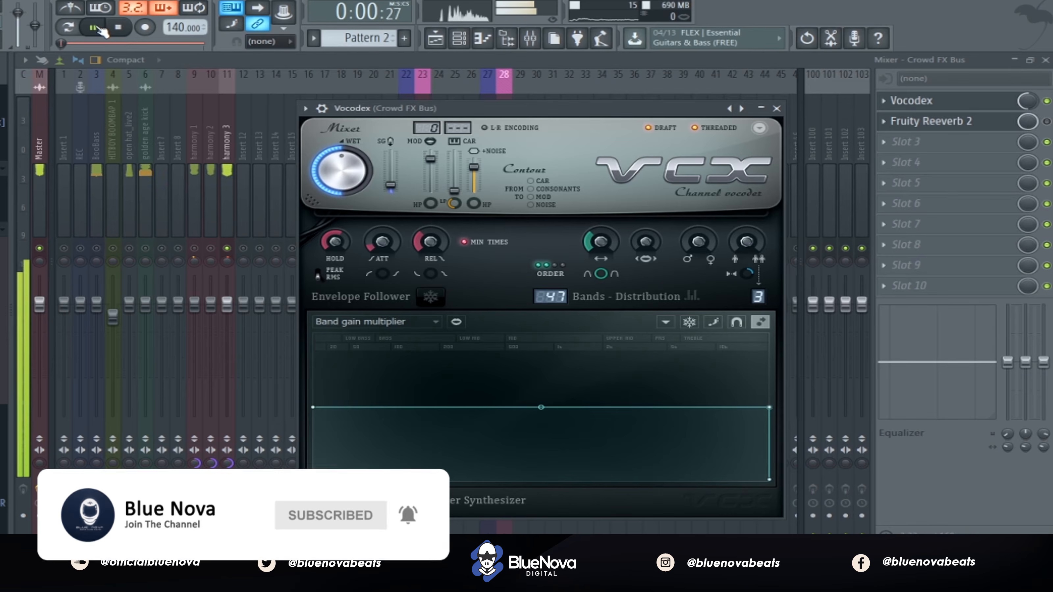
left_click(120, 32)
key("Escape")
- Enable the effects on Lead Vox track 23 and Crowd FX Bus track 28
left_click(229, 143)
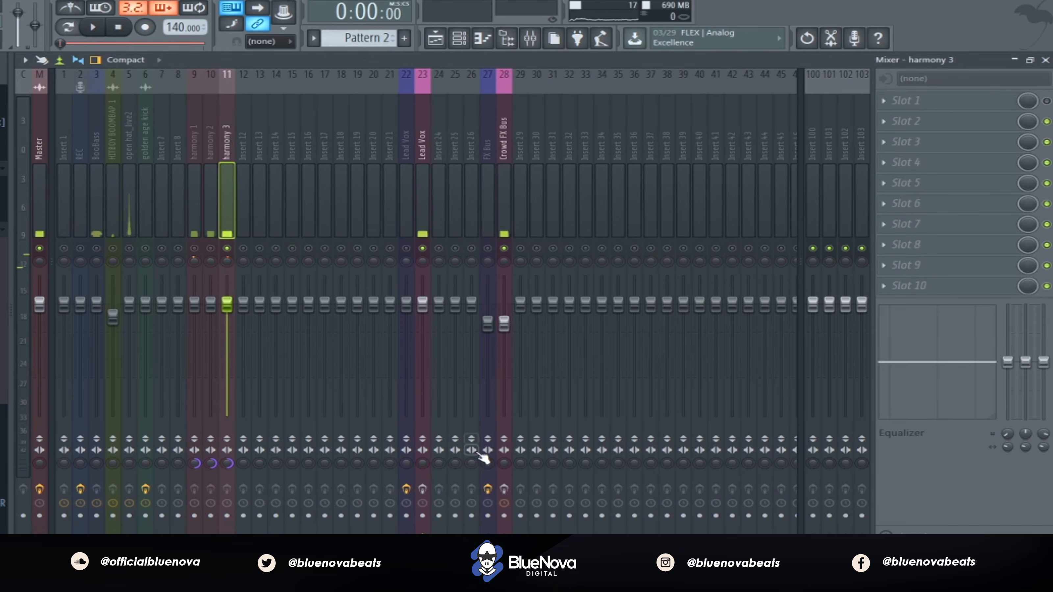
left_click(423, 489)
left_click(423, 149)
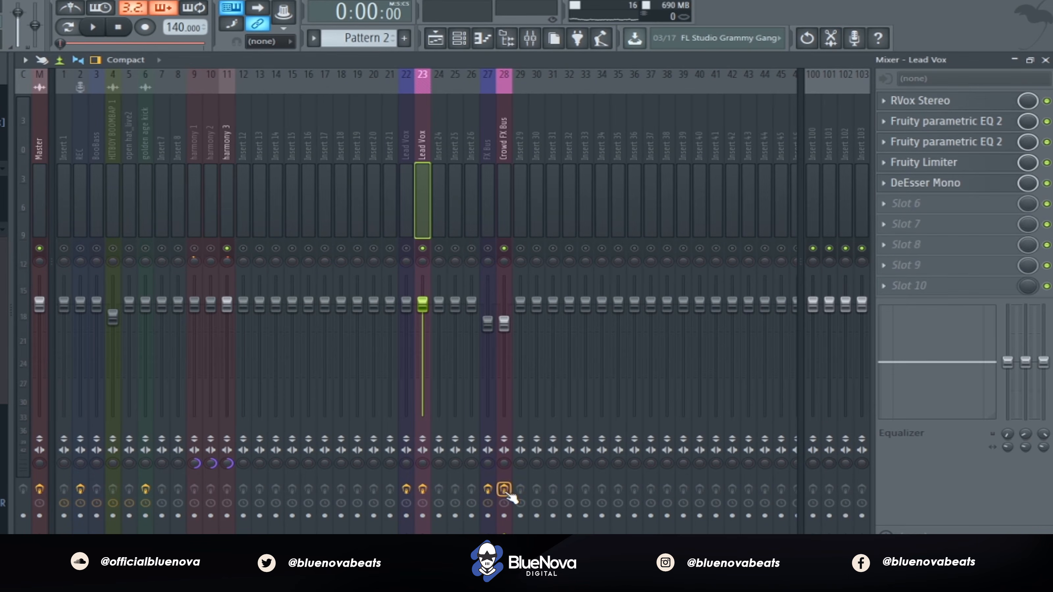
- Open Vocodex on Crowd FX Bus track 28 and play back harmony 3 through it with the reverb bypassed
left_click(508, 145)
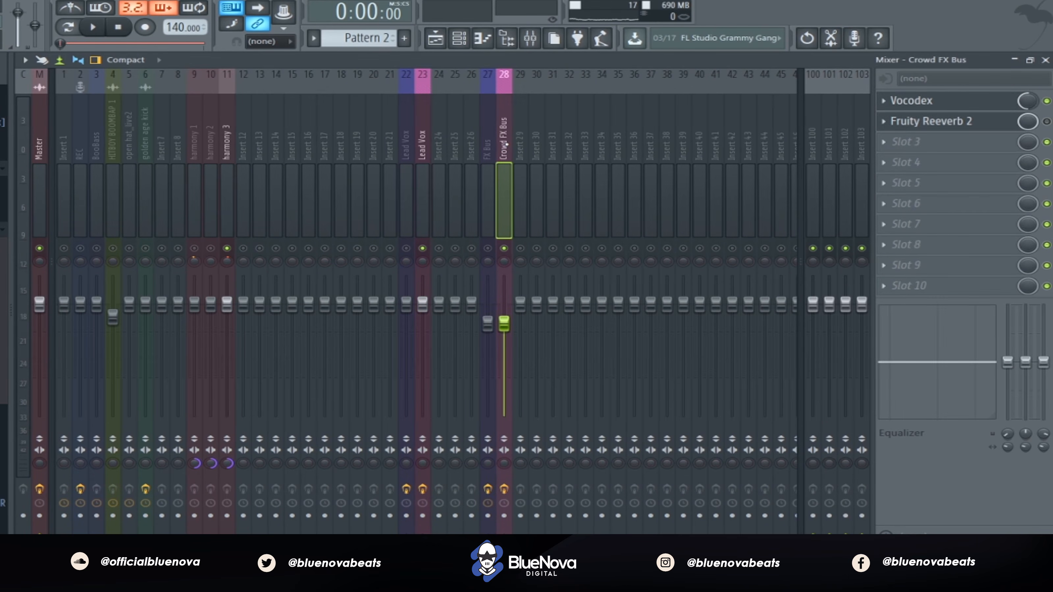
left_click(968, 103)
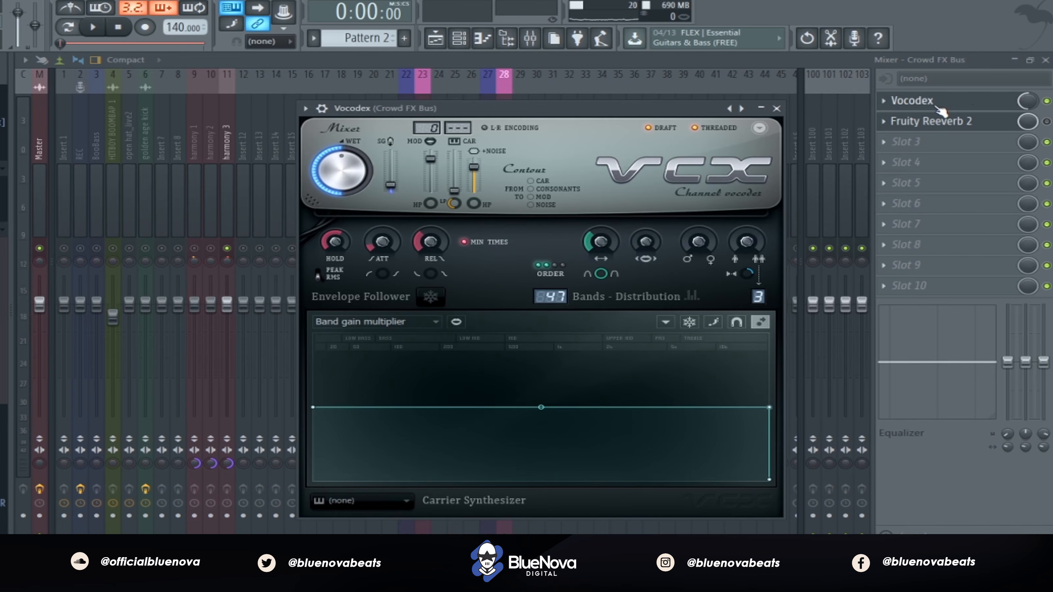
key("space")
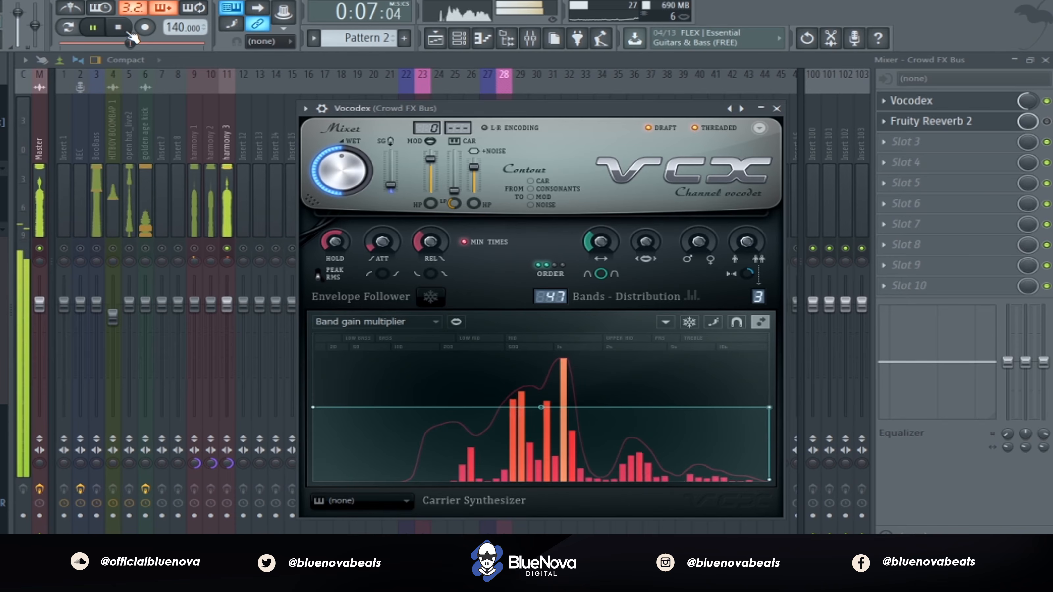
key("space")
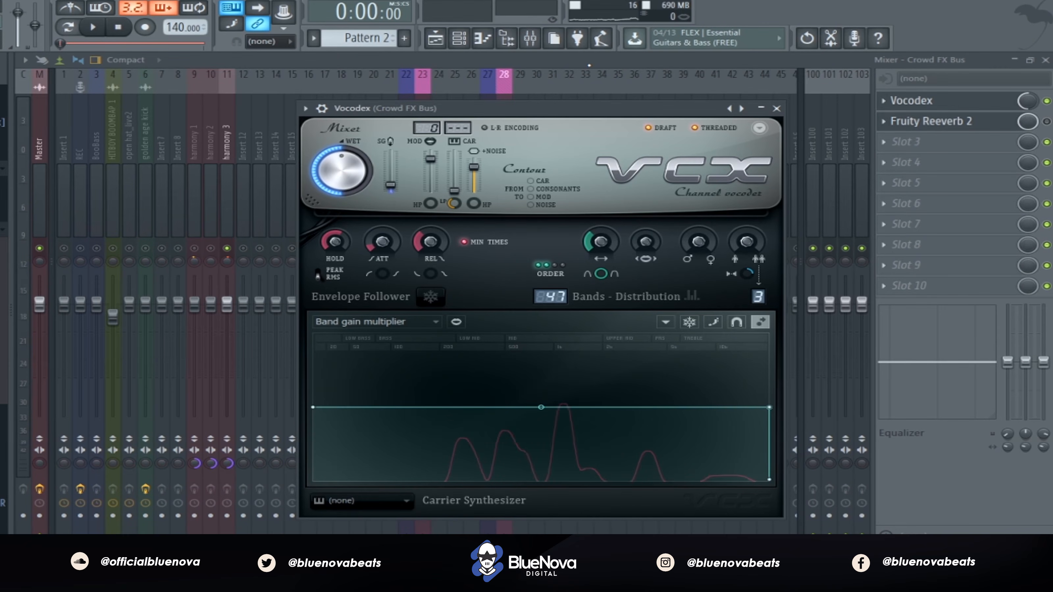
- Enable Fruity Reeverb 2 on Crowd FX Bus track 28 and play back harmony 3 through it with its settings open
left_click(1047, 123)
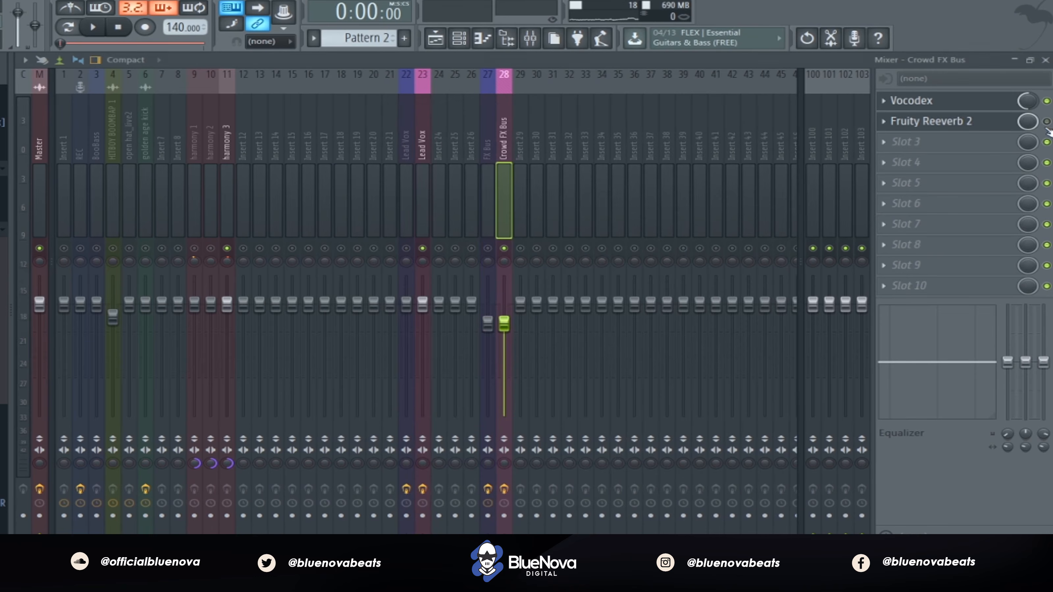
left_click(971, 126)
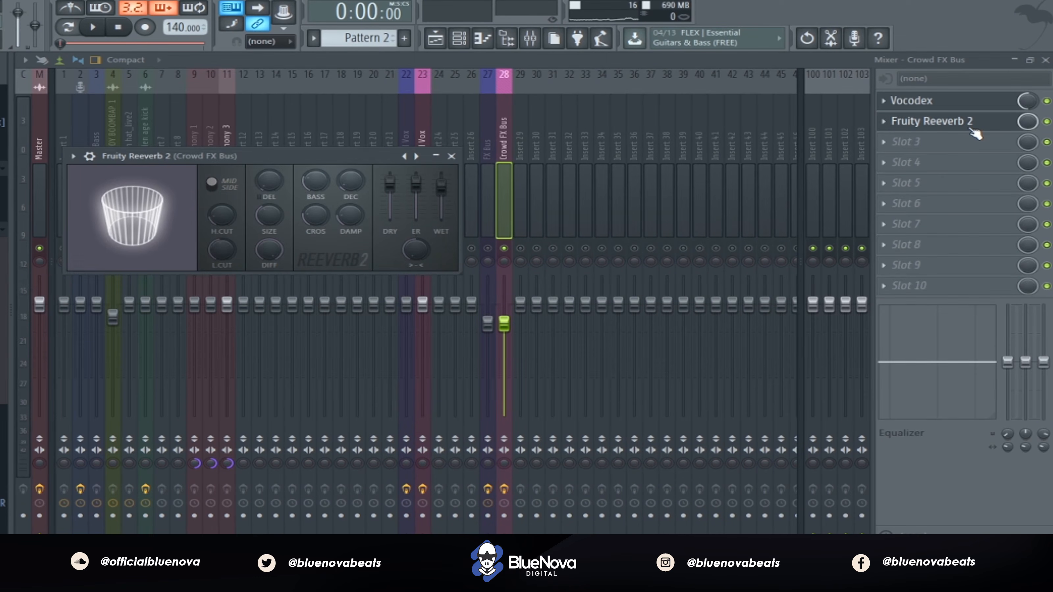
key("space")
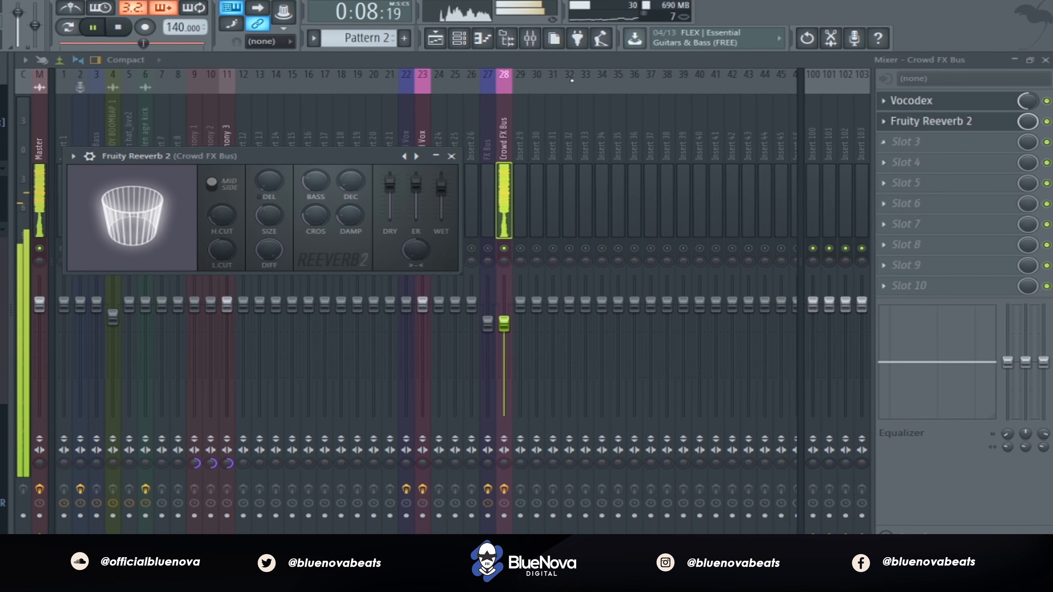
left_click(451, 156)
key("space")
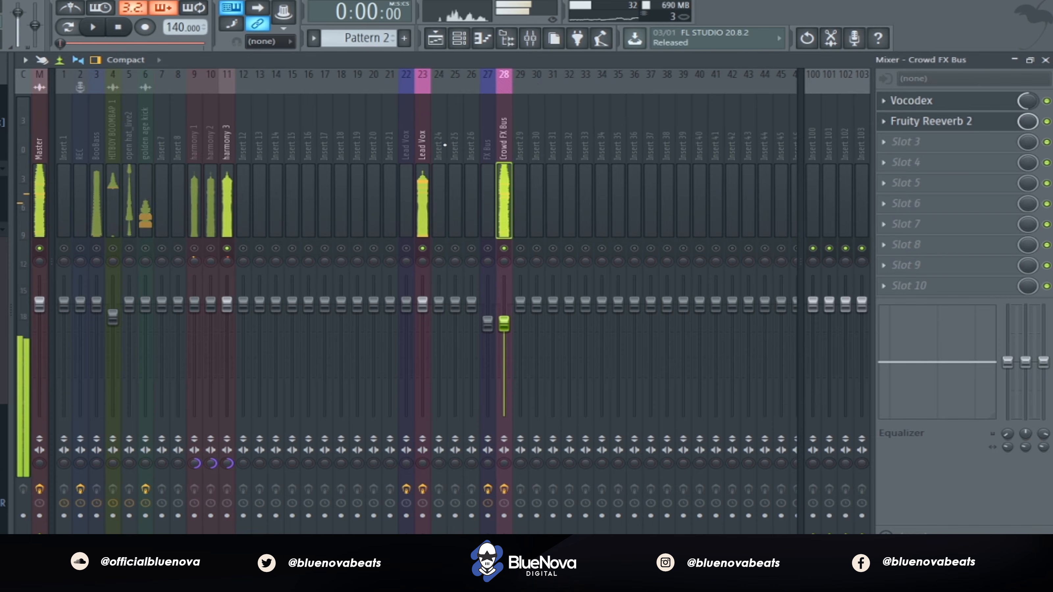
- Enable harmony 1, harmony 2, Lead Vox track 22 and FX Bus track 27 alongside the active vocal tracks
left_click(194, 248)
left_click(210, 248)
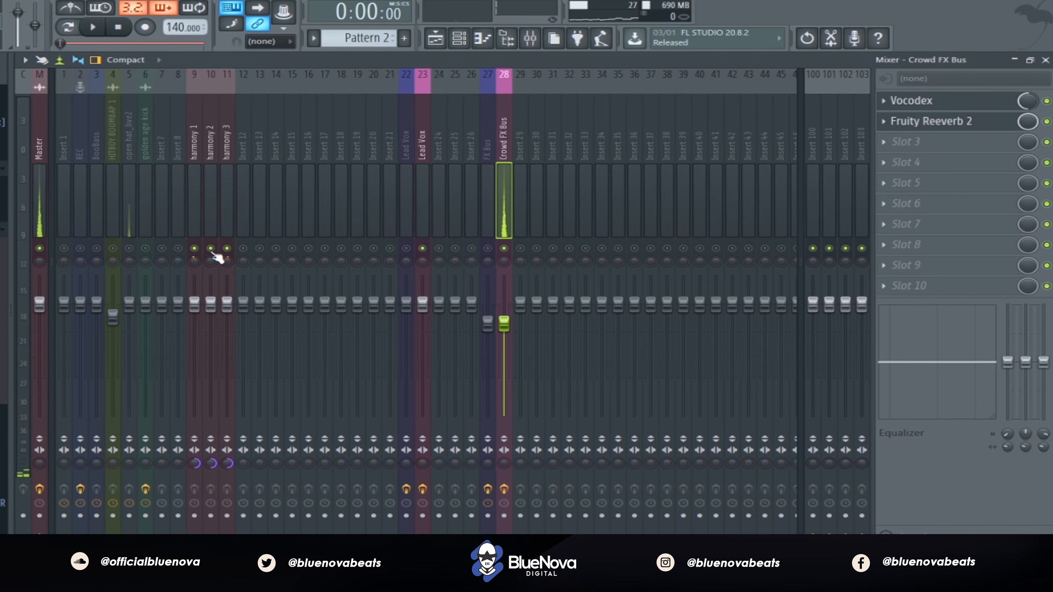
left_click(406, 248)
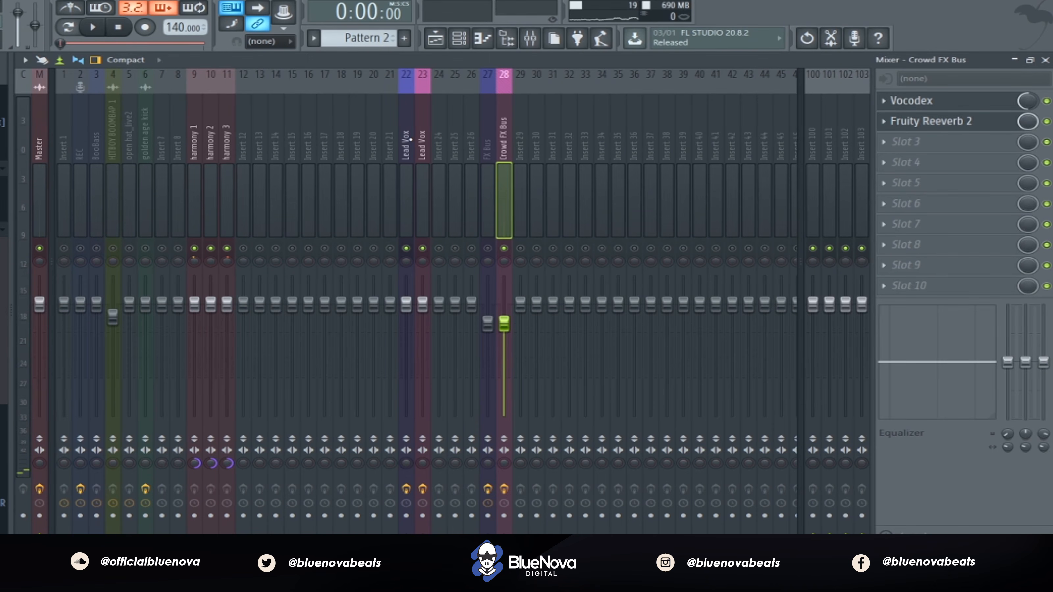
left_click(411, 140)
left_click(489, 248)
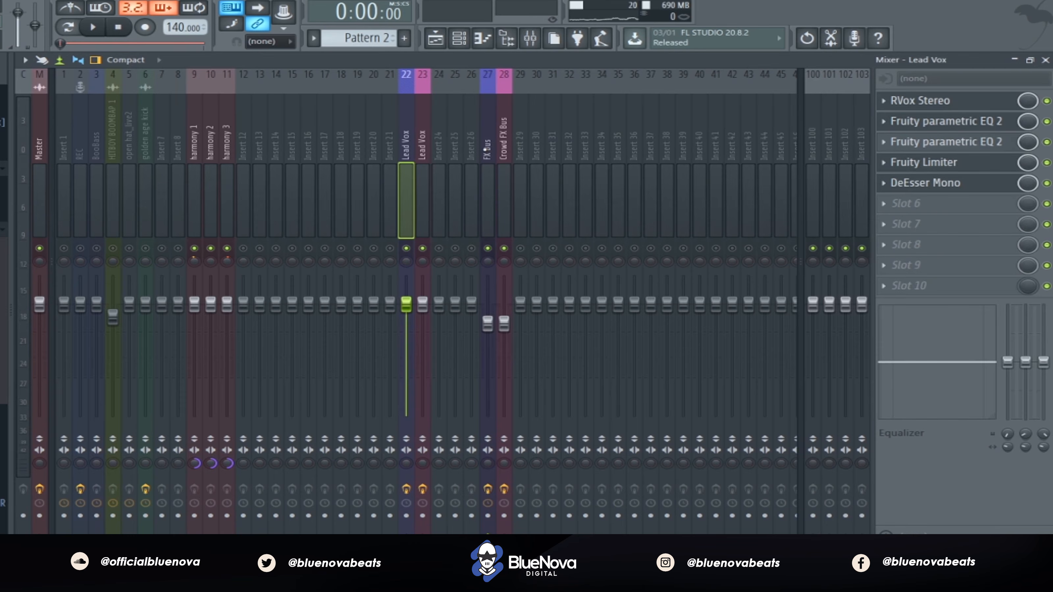
- Select FX Bus track 27 and play back all three harmonies through both Lead Vox tracks and both FX buses
left_click(489, 150)
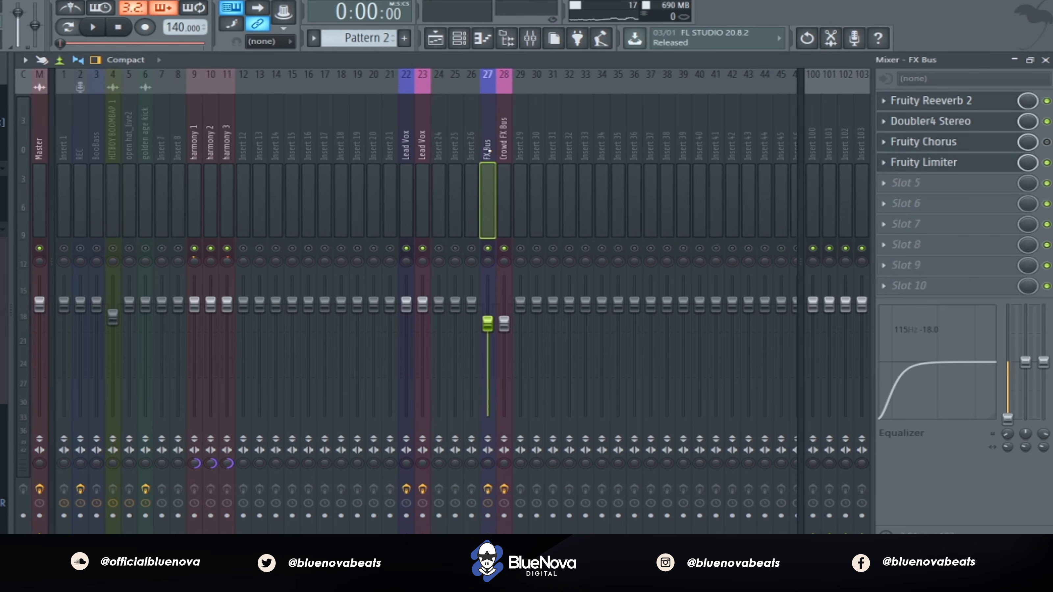
key("space")
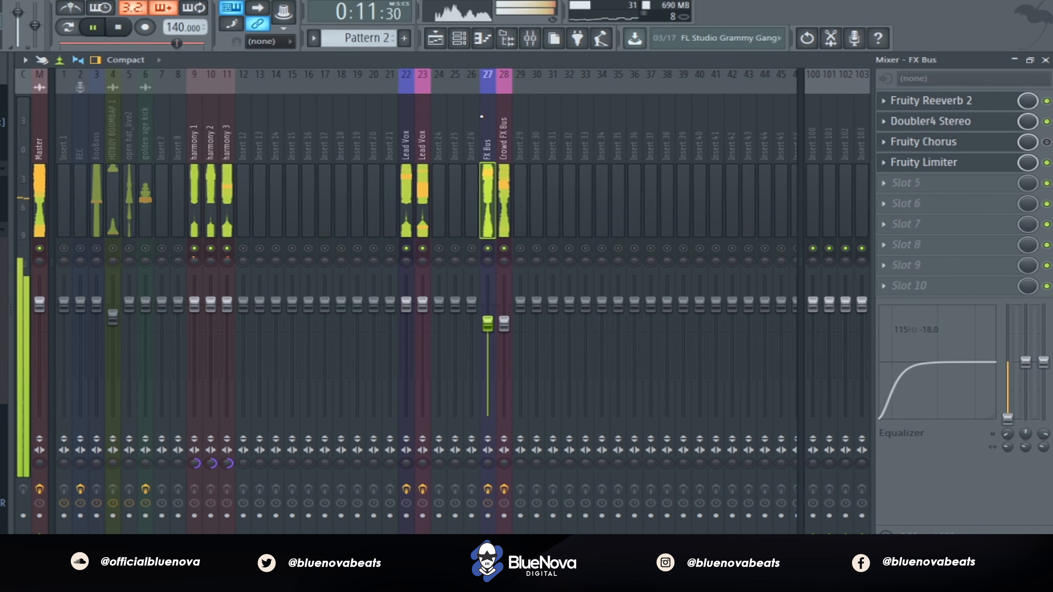
key("space")
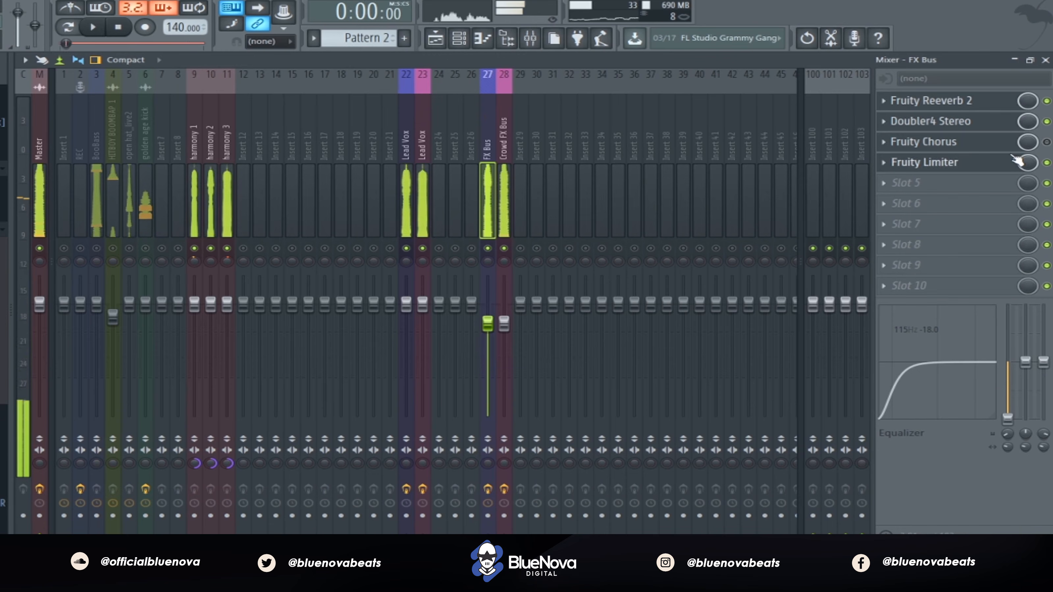
- Bypass Doubler4 Stereo and enable Fruity Chorus on FX Bus track 27, checking its settings and playing back the harmonies through it
left_click(1048, 122)
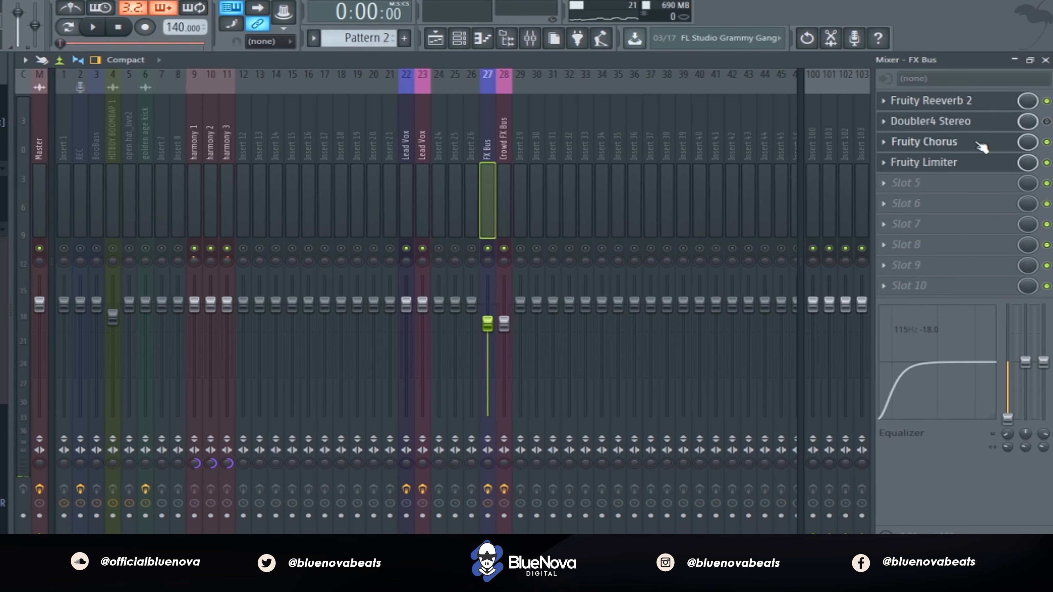
left_click(978, 146)
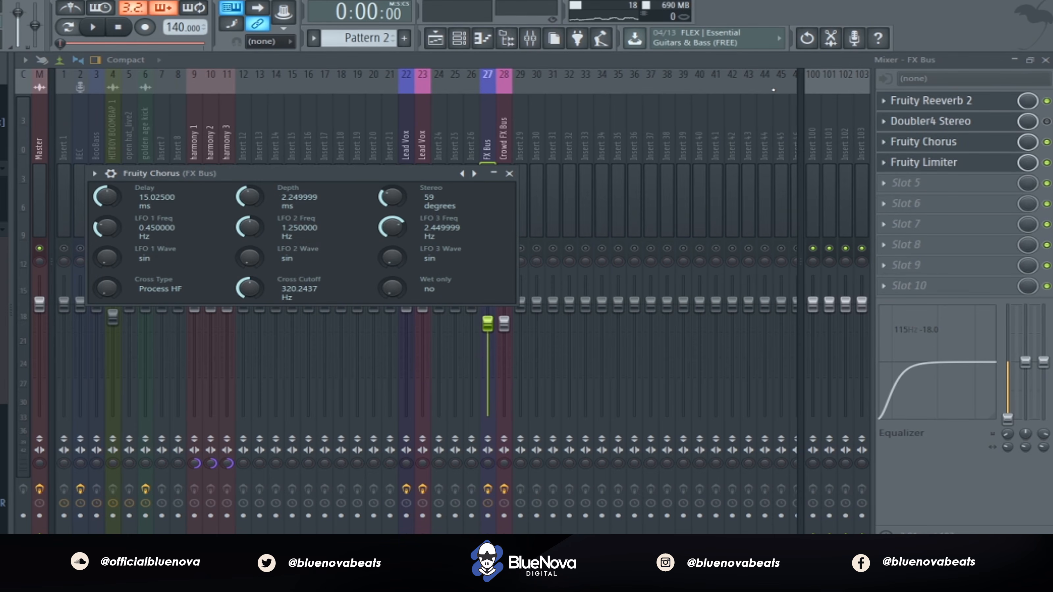
key("Escape")
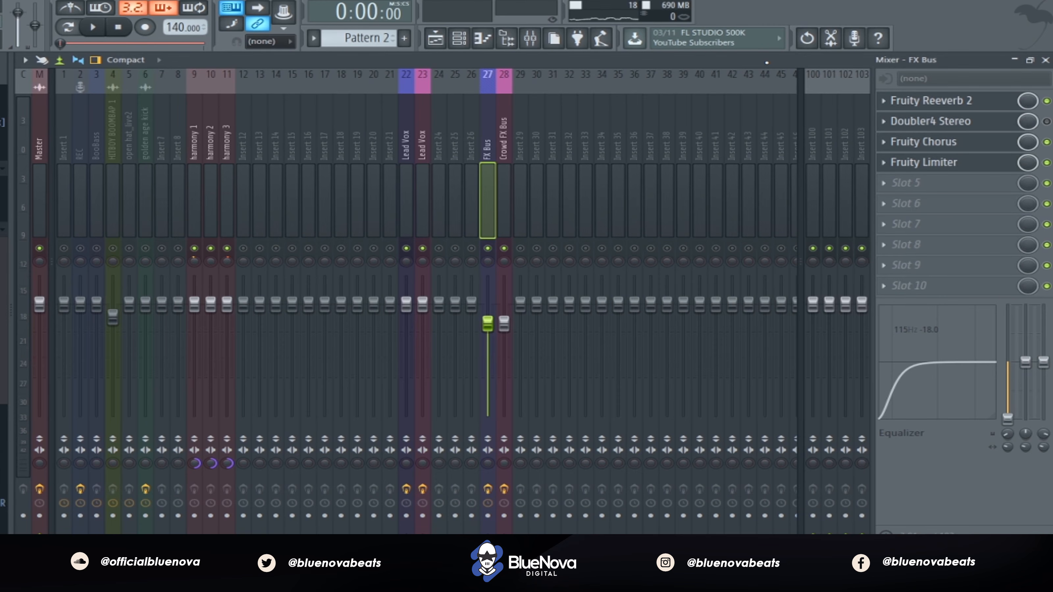
key("space")
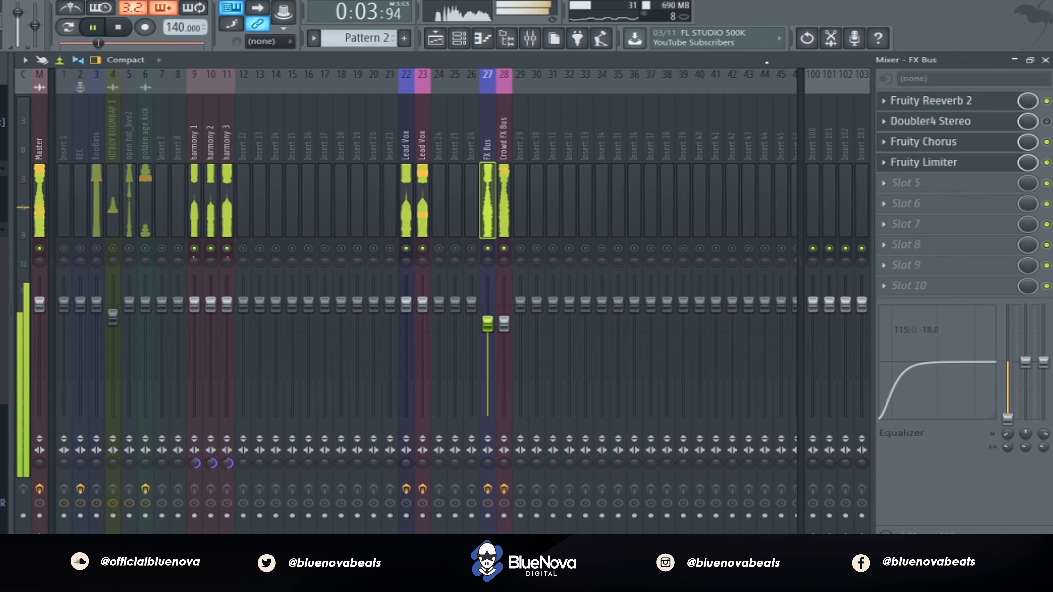
key("space")
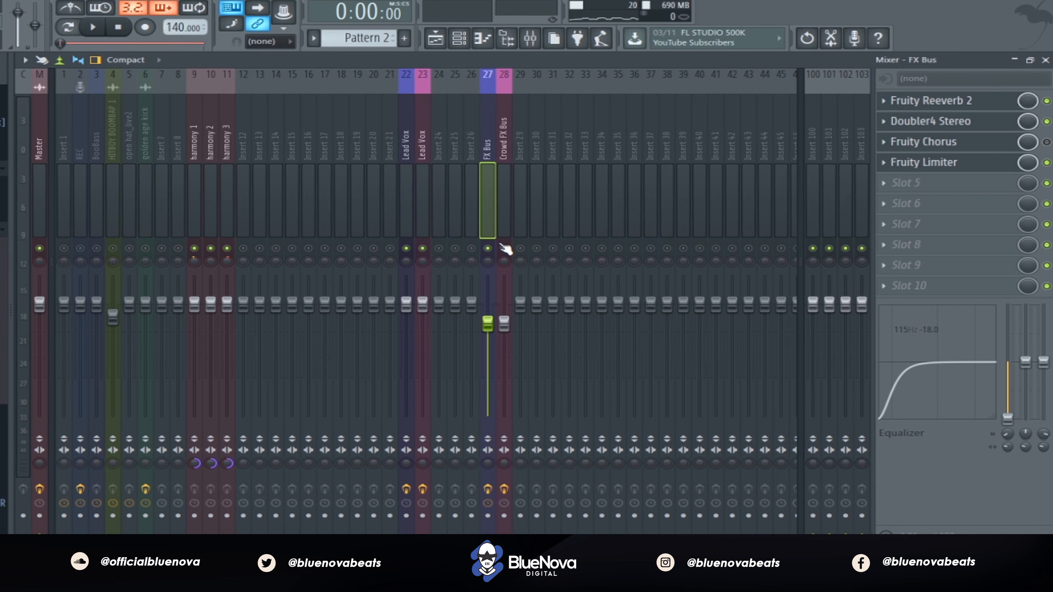
- Enable all mixer tracks and play back the full mix with the Master track's Fruity Limiter open
right_click(501, 245)
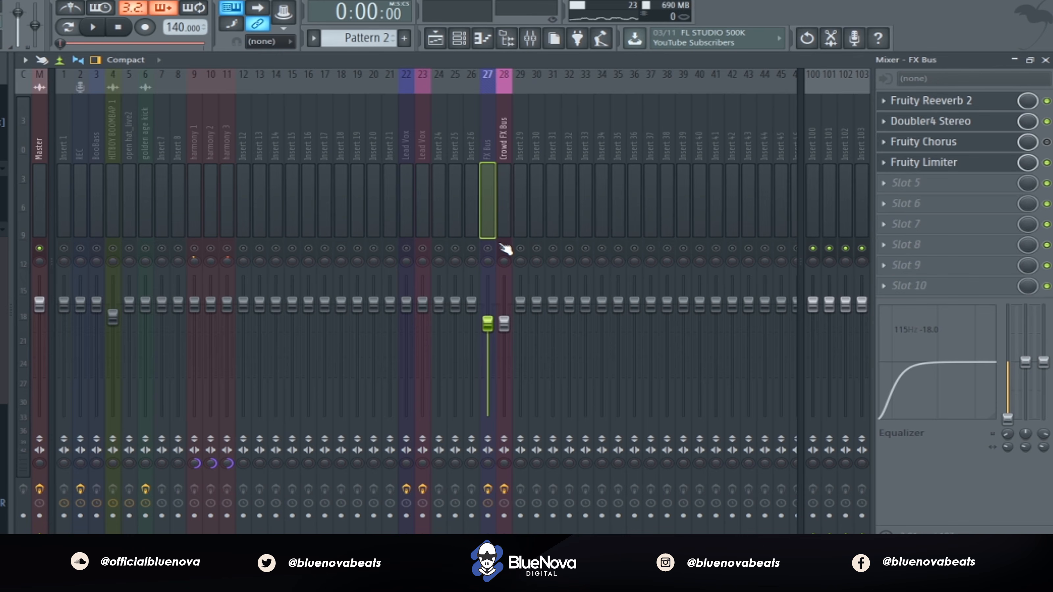
right_click(501, 245)
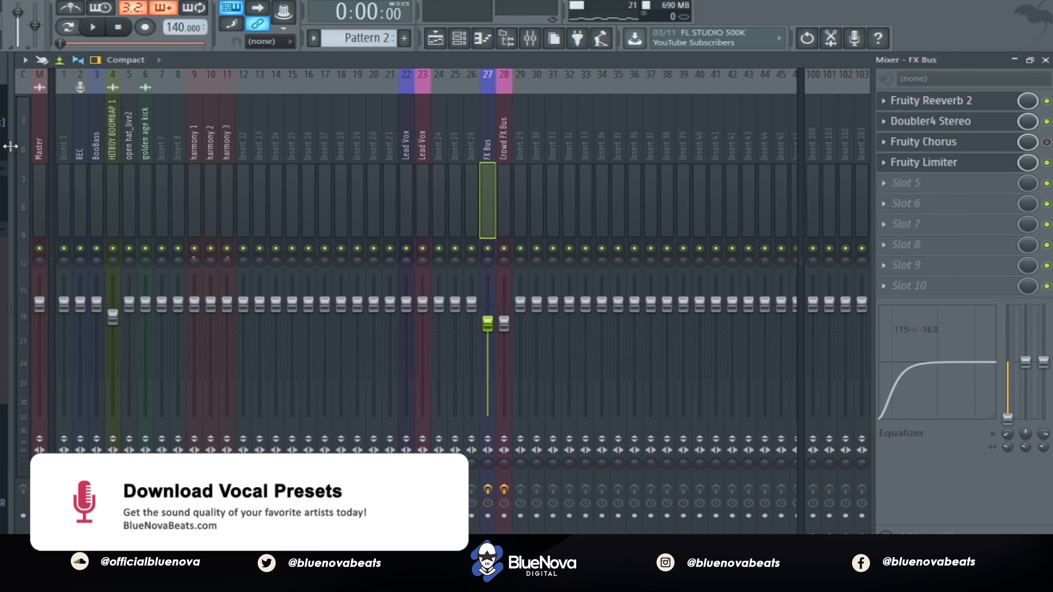
left_click(39, 146)
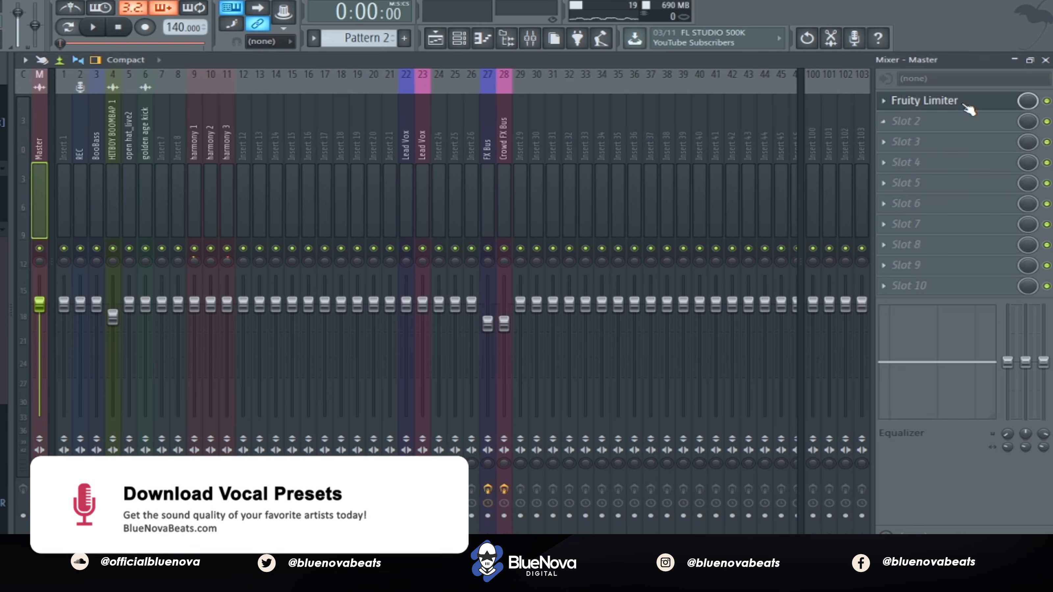
left_click(954, 101)
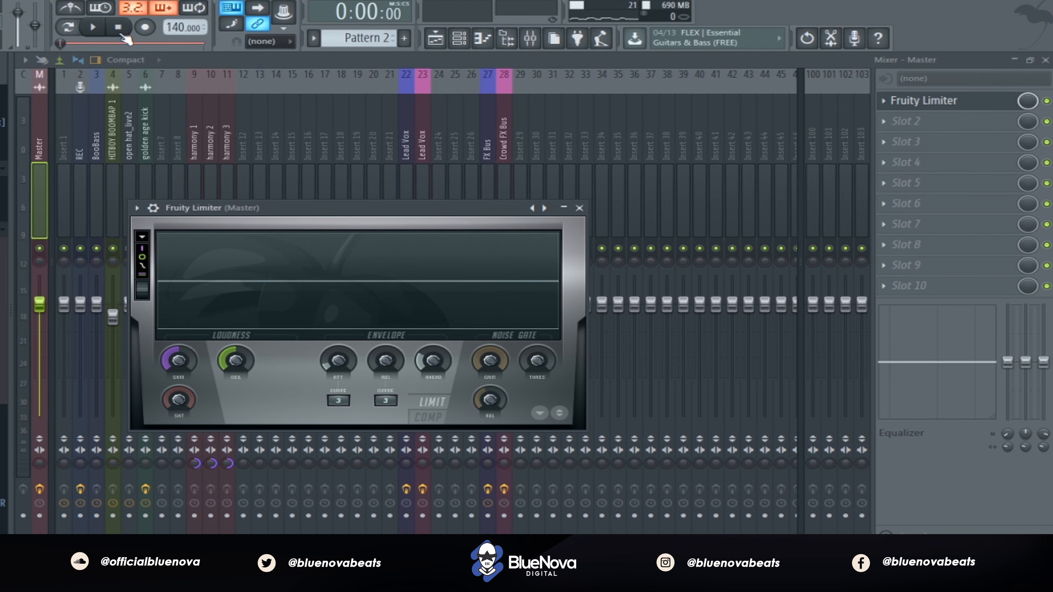
key("space")
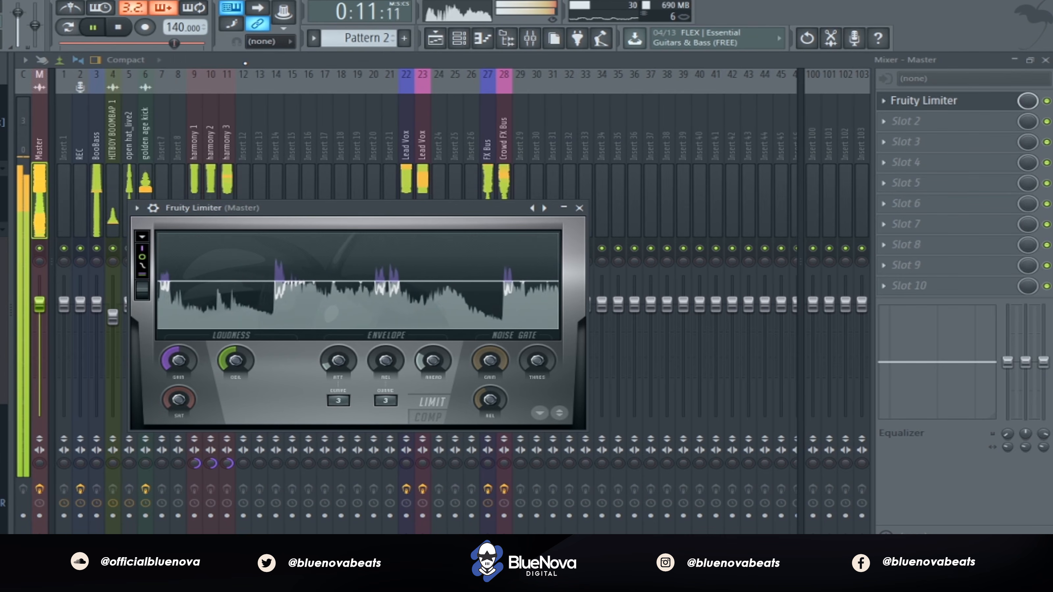
left_click(123, 32)
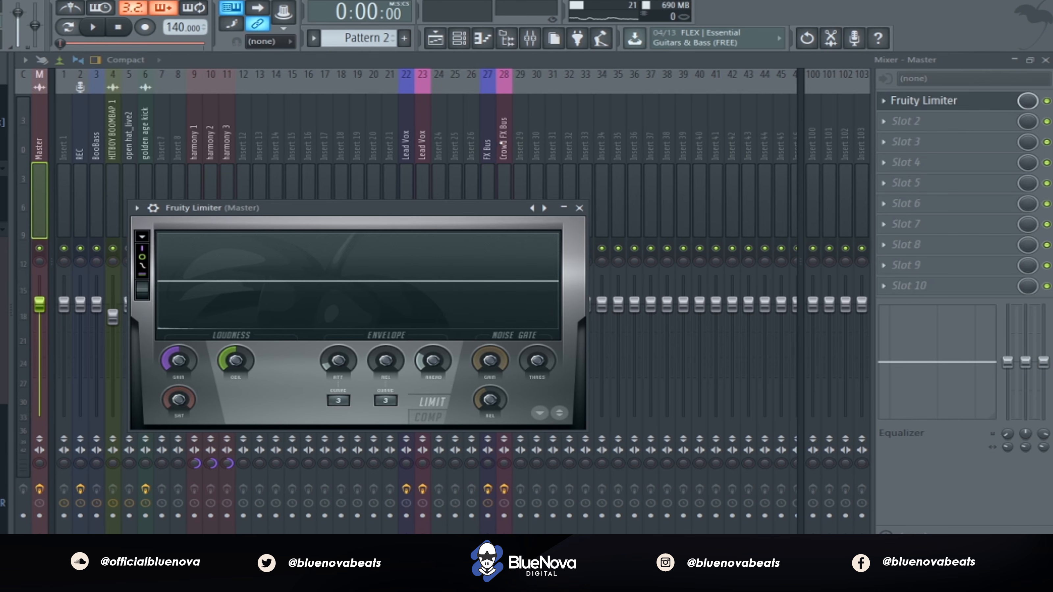
- Open the Vocodex settings on Crowd FX Bus track 28
left_click(503, 83)
left_click(913, 100)
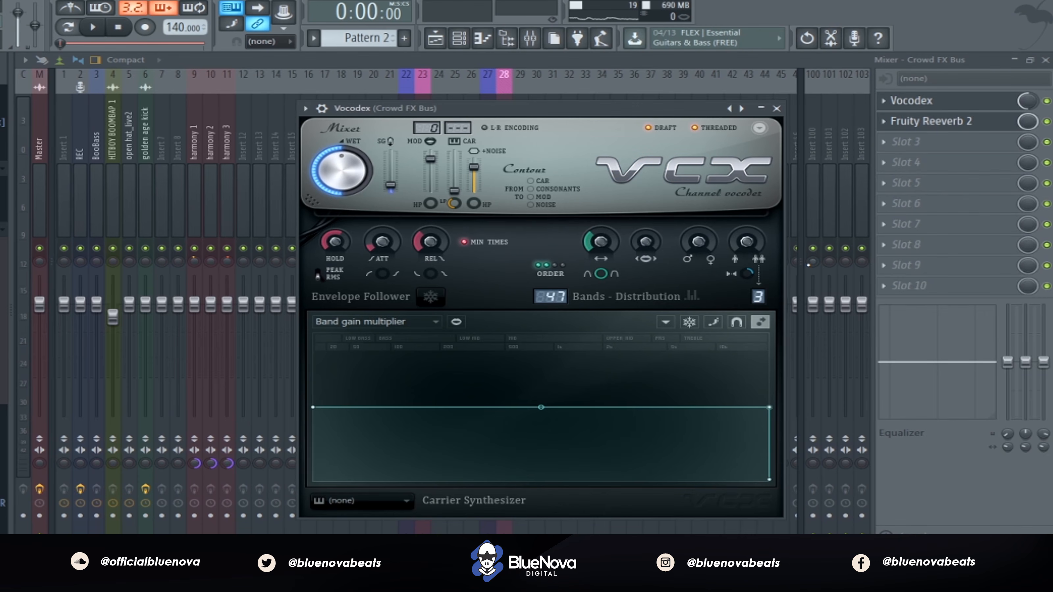